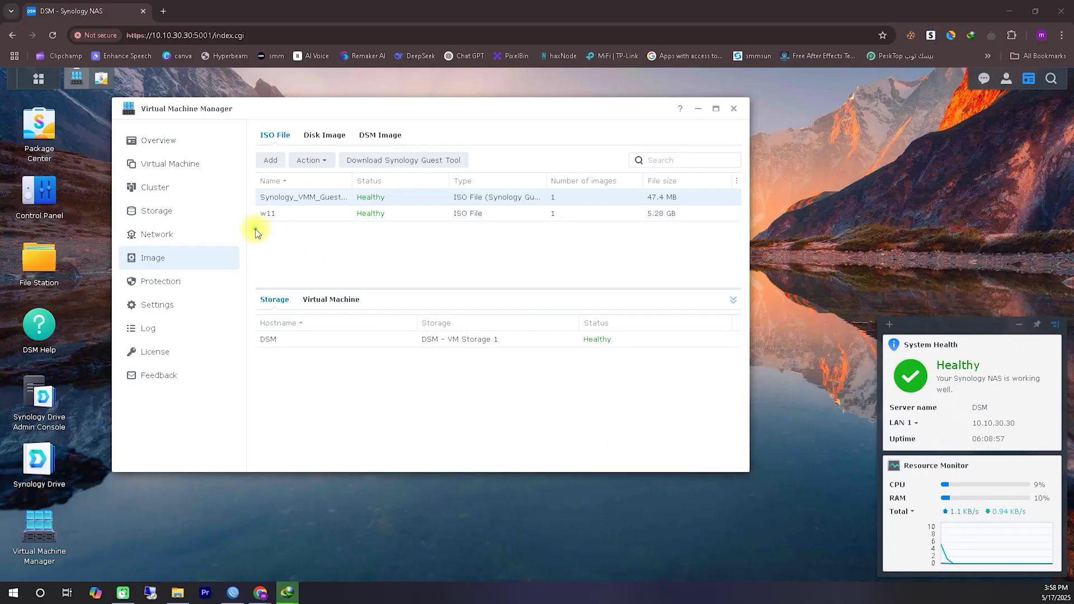
- Show the Virtual Machine list, which now holds only the powered-off VDSM
{"action": "left_click_drag", "start_coordinate": [255, 229], "coordinate": [284, 226]}
{"action": "left_click_drag", "start_coordinate": [167, 264], "coordinate": [236, 236]}
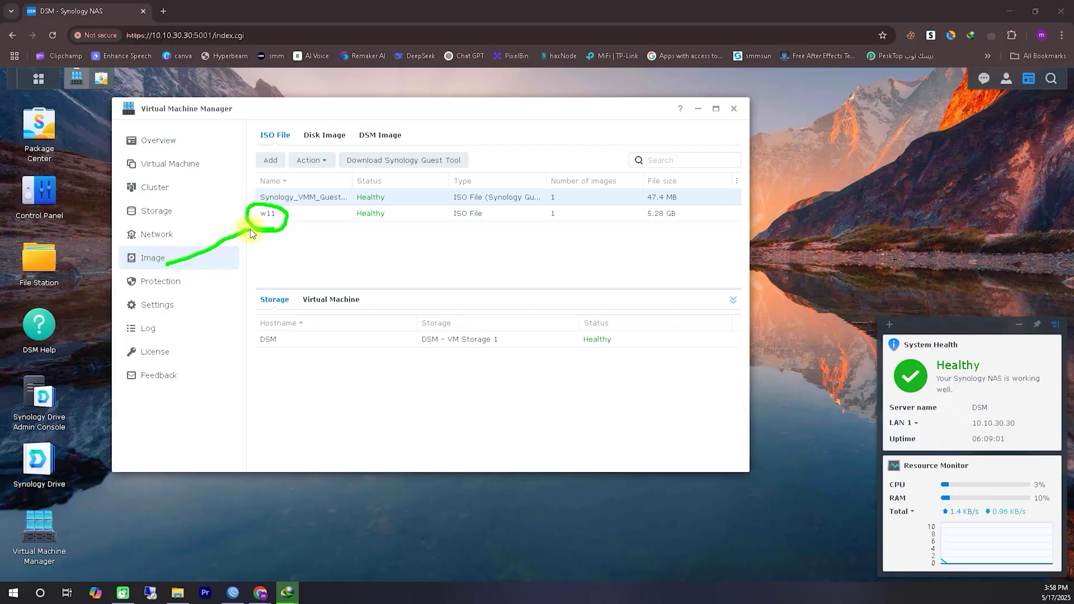
{"action": "left_click", "coordinate": [263, 187]}
{"action": "left_click_drag", "start_coordinate": [257, 147], "coordinate": [293, 146]}
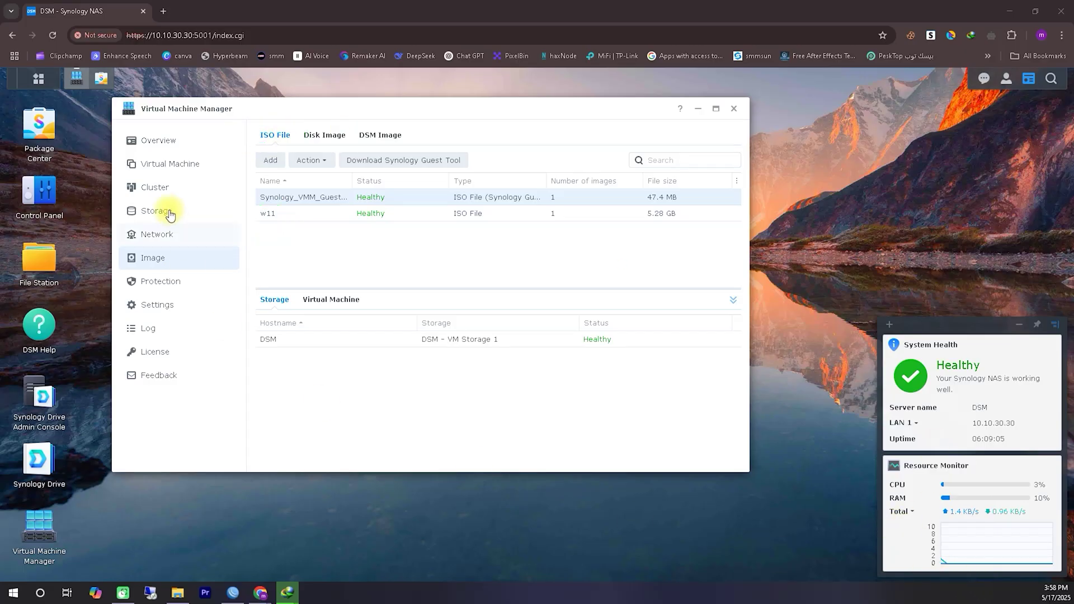
{"action": "left_click", "coordinate": [164, 162]}
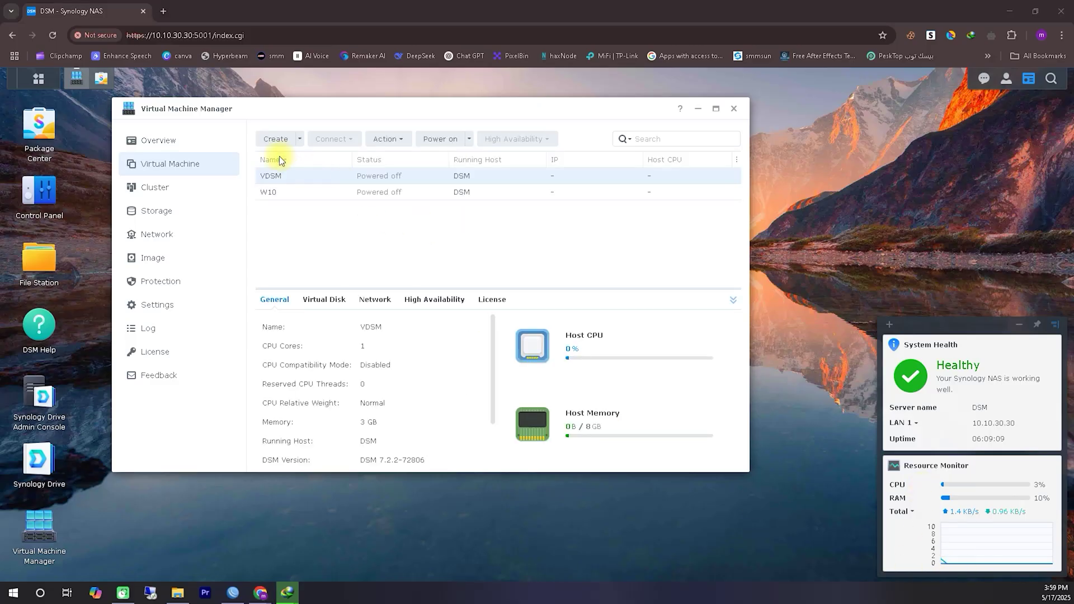
{"action": "left_click_drag", "start_coordinate": [253, 155], "coordinate": [306, 137]}
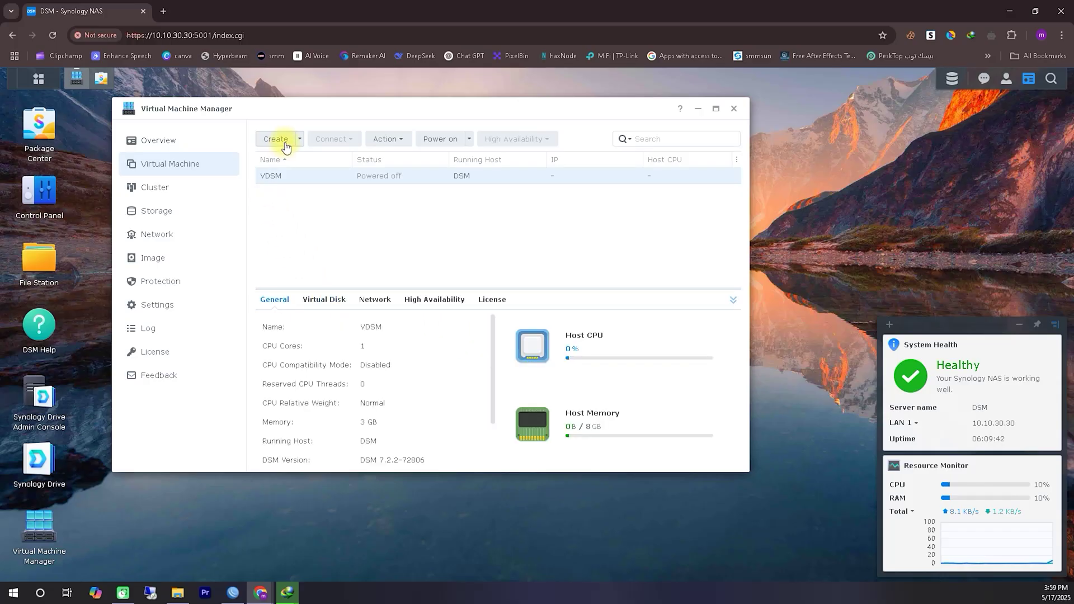
- Start a new Microsoft Windows virtual machine and accept the default storage location
{"action": "left_click", "coordinate": [280, 141]}
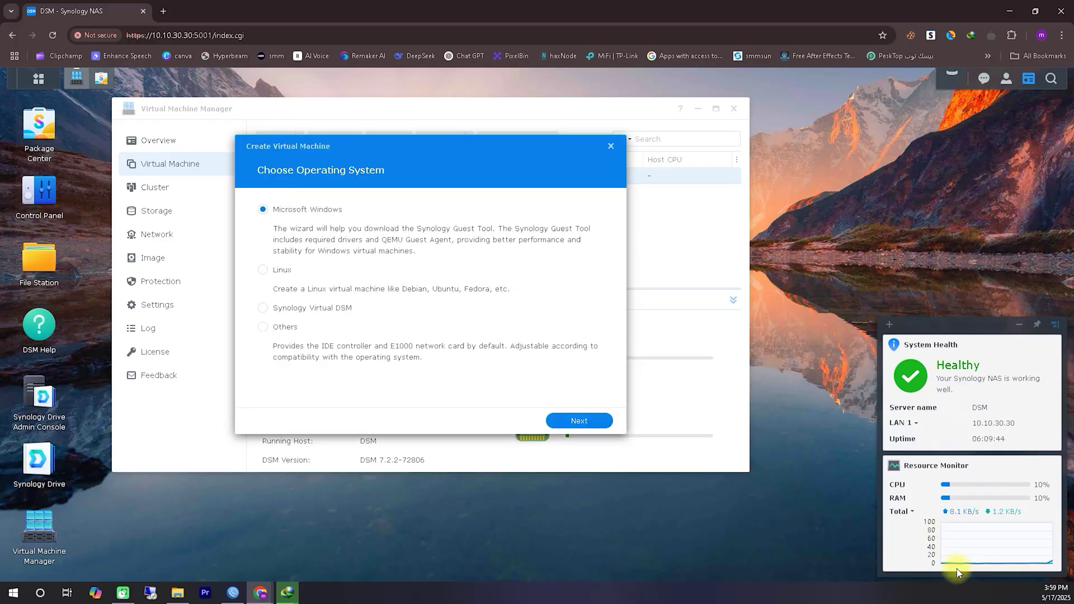
{"action": "mouse_move", "coordinate": [256, 221]}
{"action": "left_mouse_down"}
{"action": "mouse_move", "coordinate": [374, 222]}
{"action": "mouse_move", "coordinate": [253, 202]}
{"action": "left_mouse_up"}
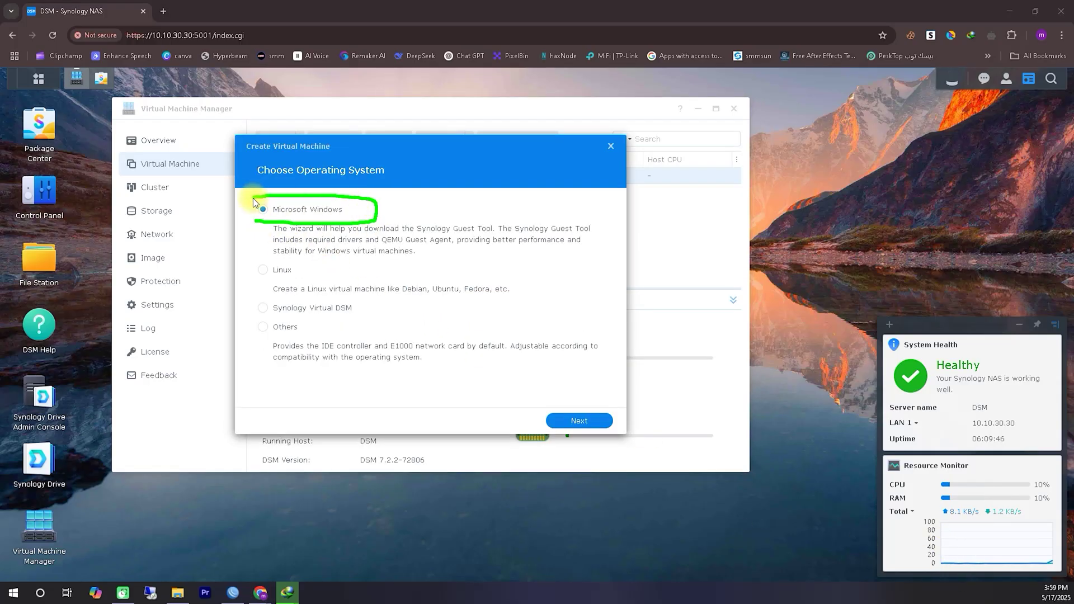
{"action": "left_click", "coordinate": [586, 421]}
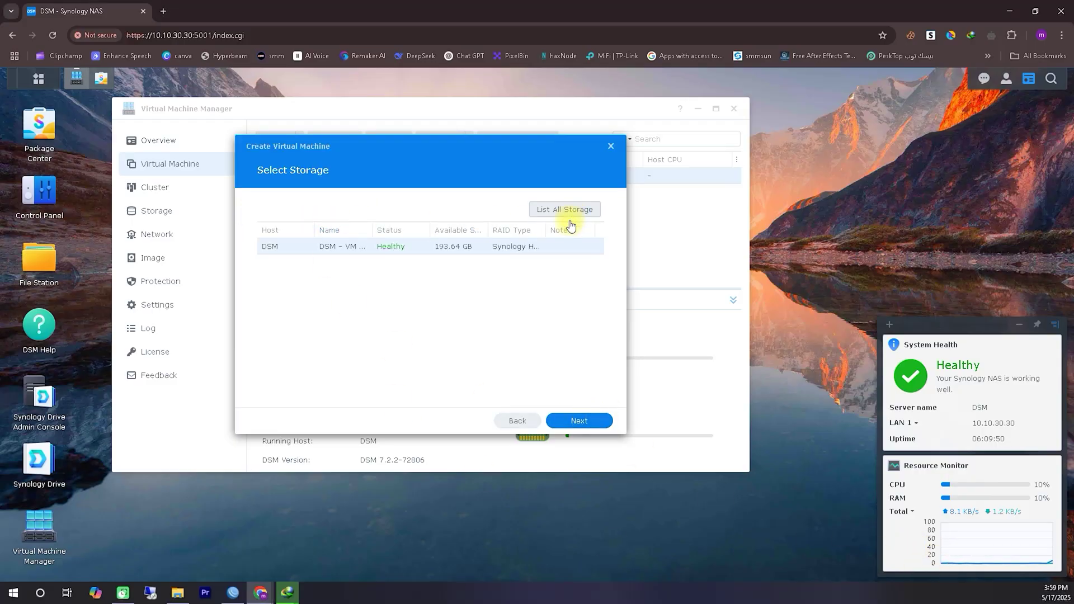
{"action": "left_click", "coordinate": [576, 421]}
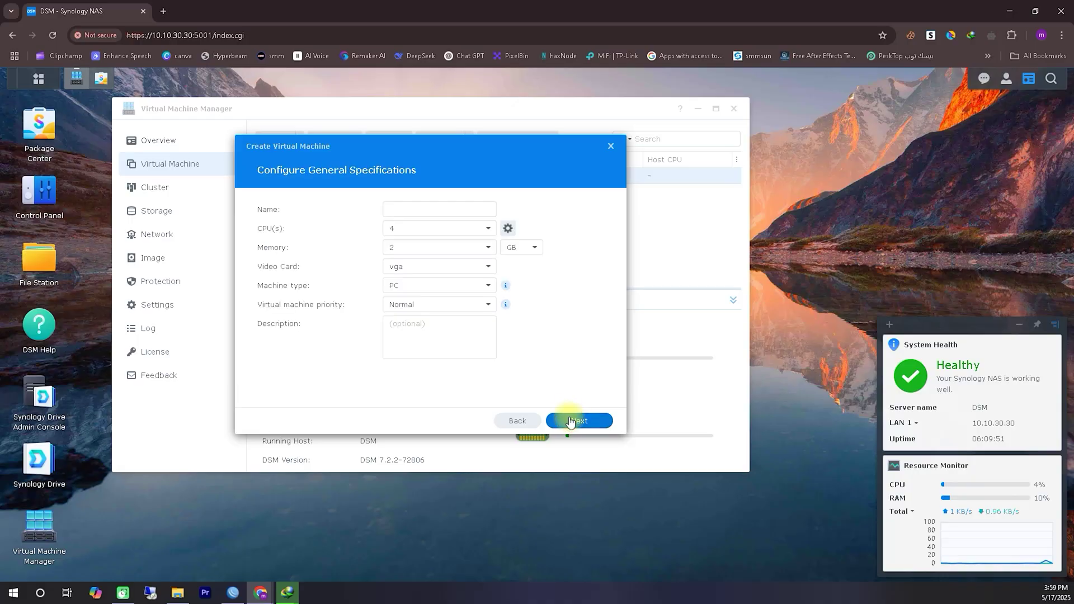
- Name the machine W11 with 4 CPUs, 5 GB memory and an 80 GB virtual disk
{"action": "left_click", "coordinate": [416, 211]}
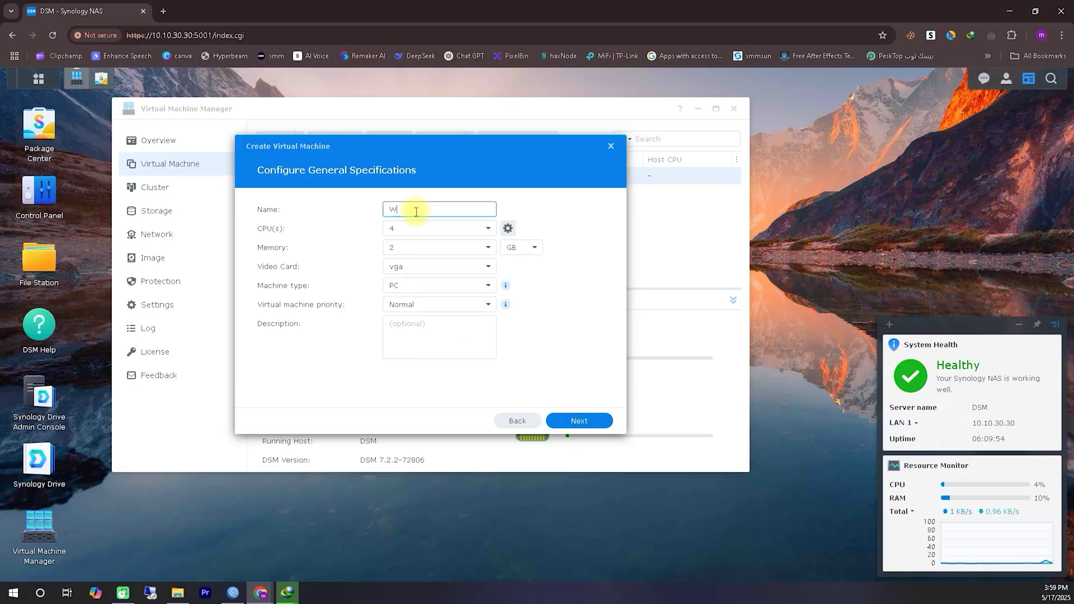
{"action": "left_click", "coordinate": [414, 246]}
{"action": "left_click", "coordinate": [487, 249]}
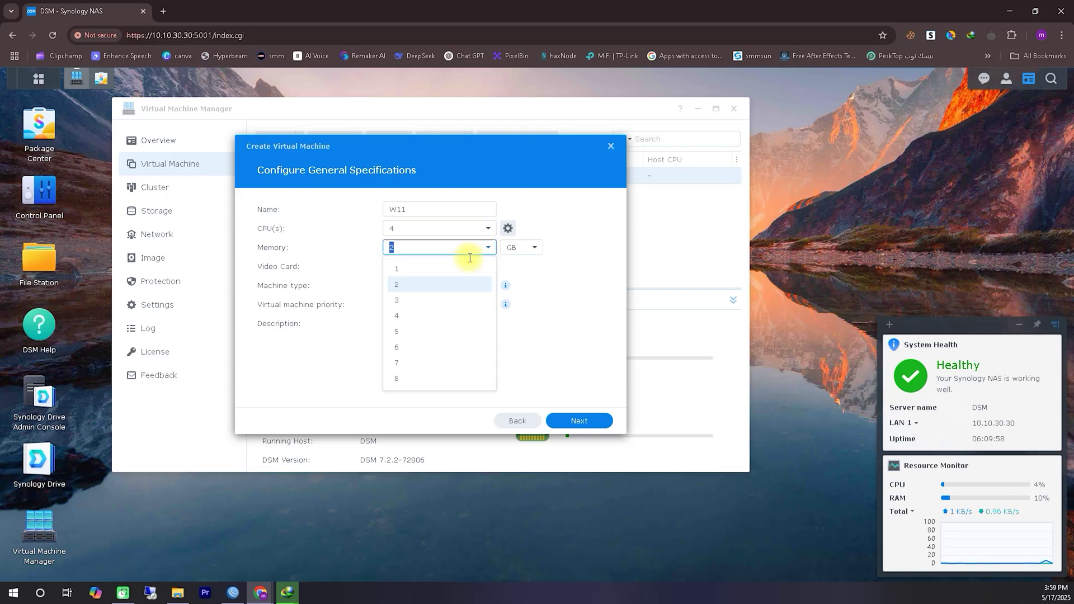
{"action": "left_click", "coordinate": [431, 329]}
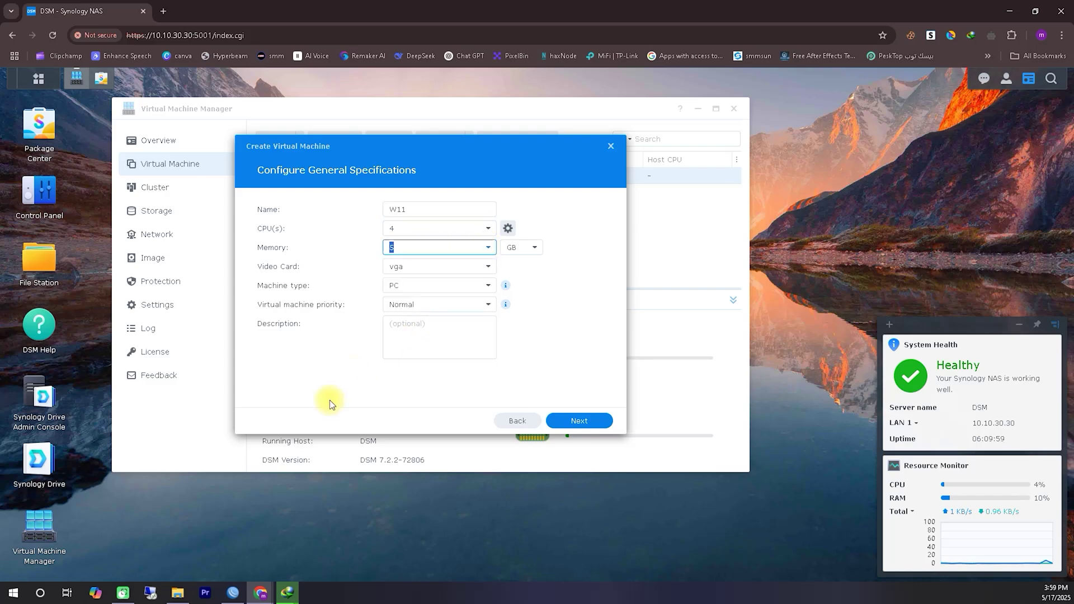
{"action": "left_click", "coordinate": [582, 421]}
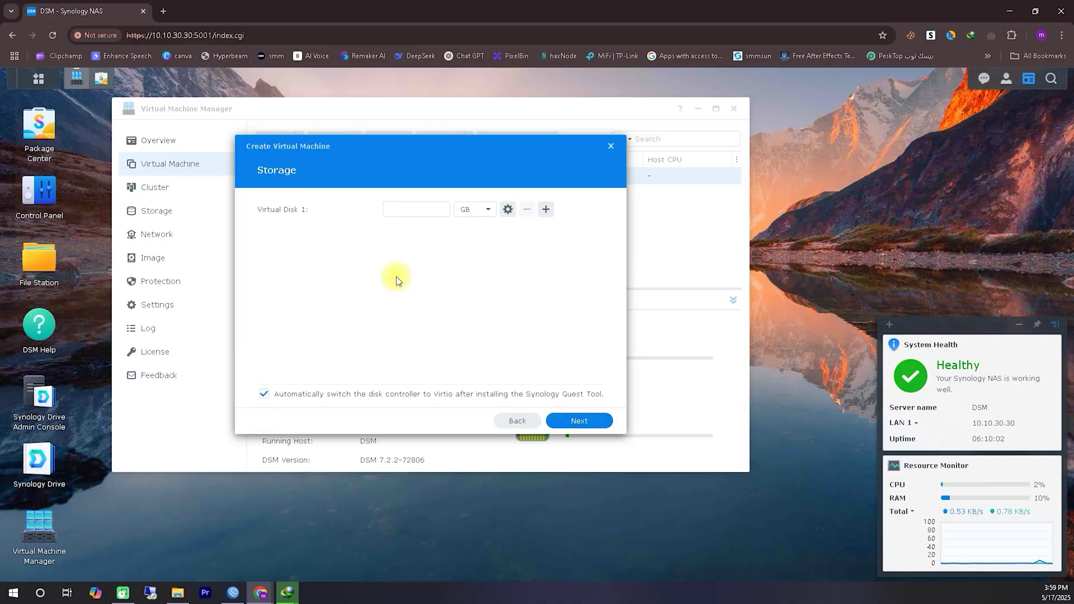
{"action": "left_click", "coordinate": [405, 209]}
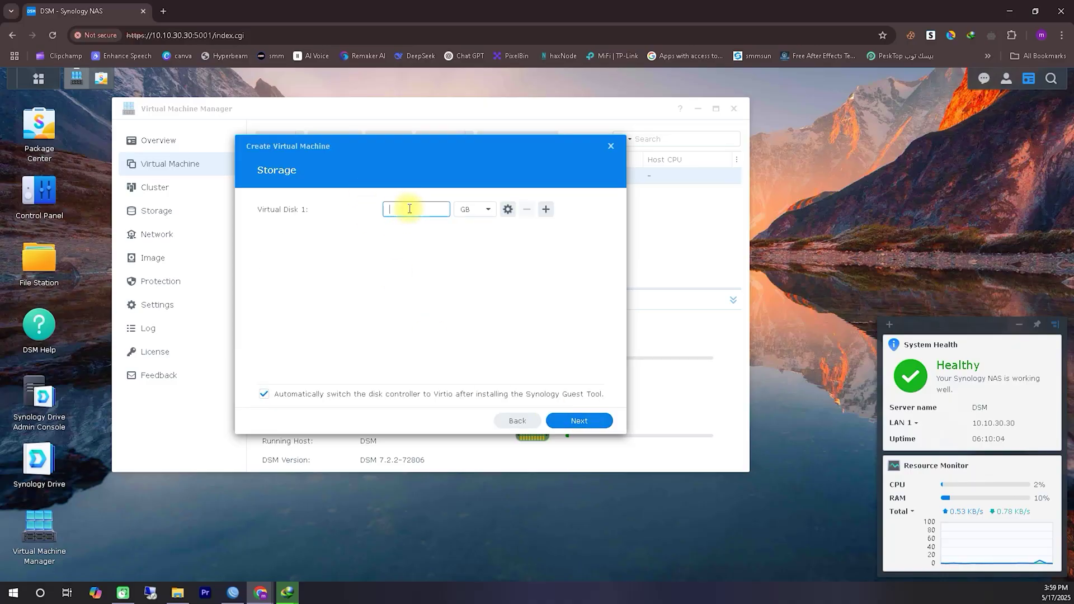
{"action": "type", "text": "80"}
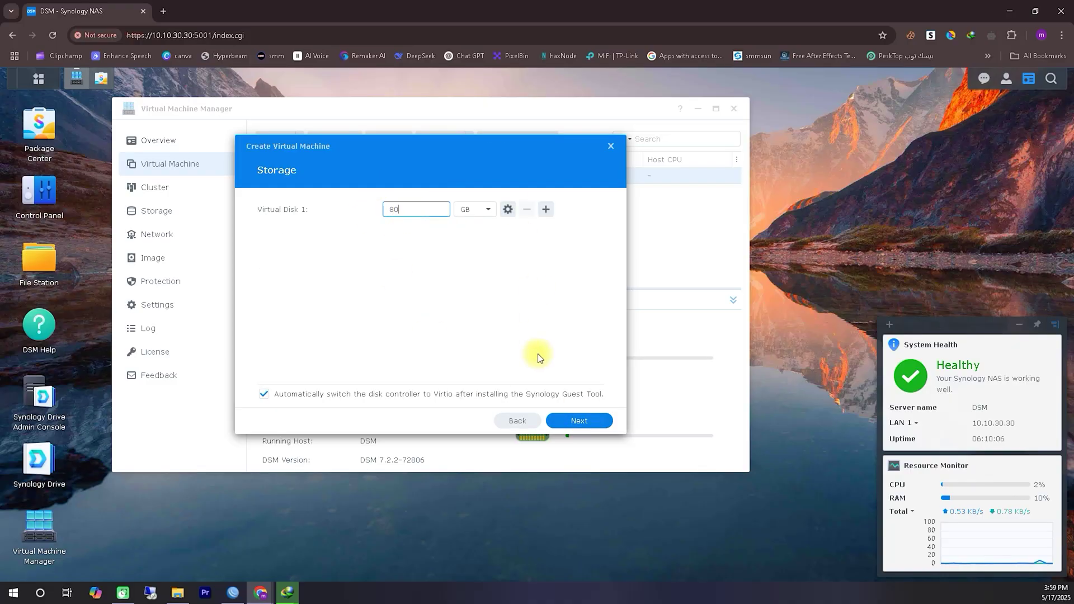
{"action": "left_click", "coordinate": [581, 422]}
- Keep the Default VM Network and set the w11 ISO as the bootup file
{"action": "left_click", "coordinate": [580, 424]}
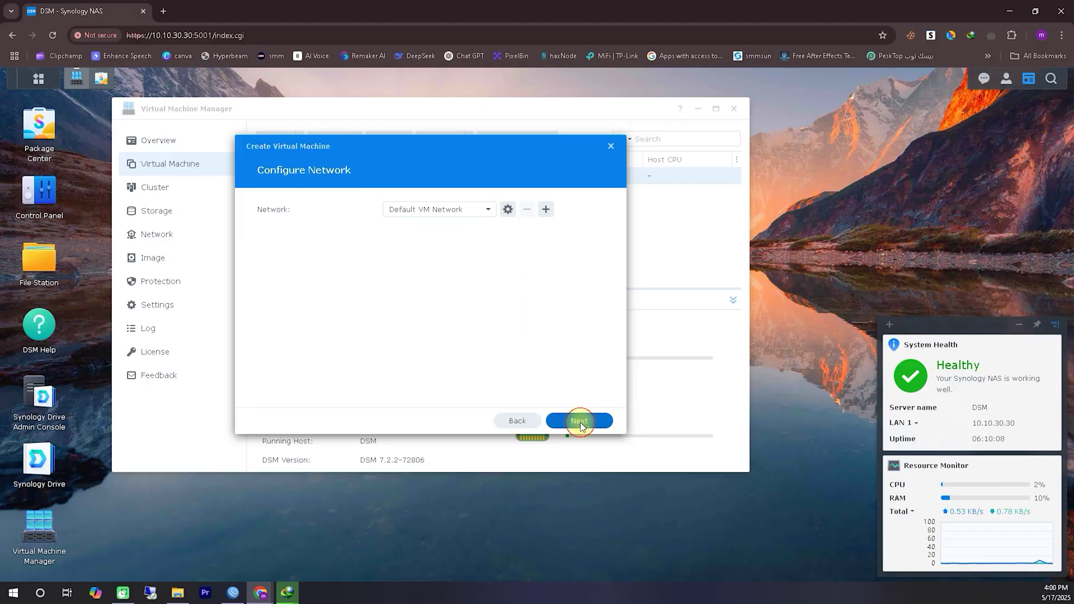
{"action": "left_click", "coordinate": [470, 217]}
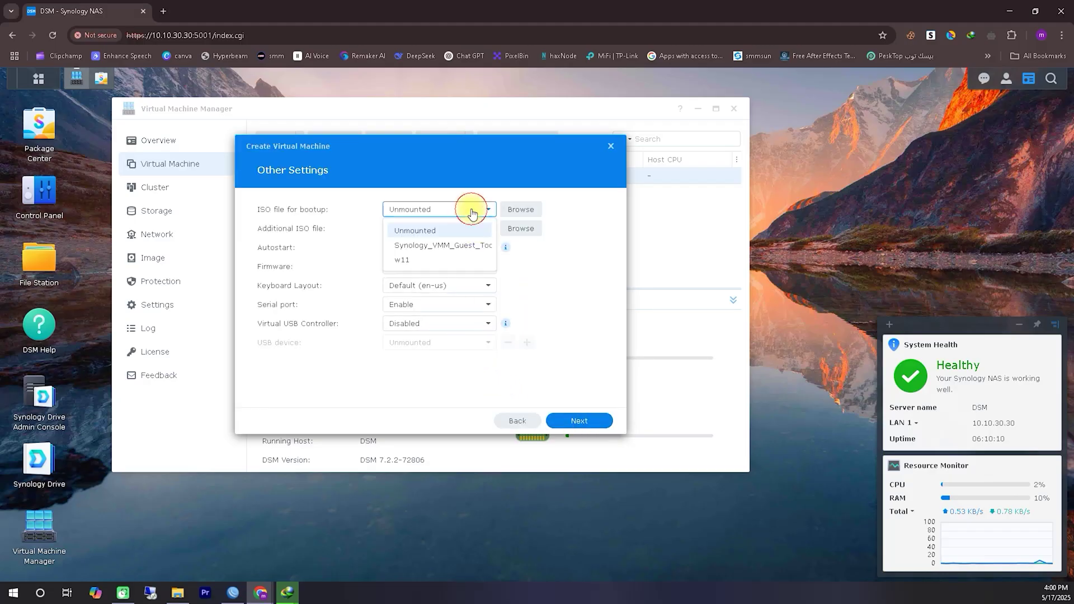
{"action": "left_click", "coordinate": [428, 251]}
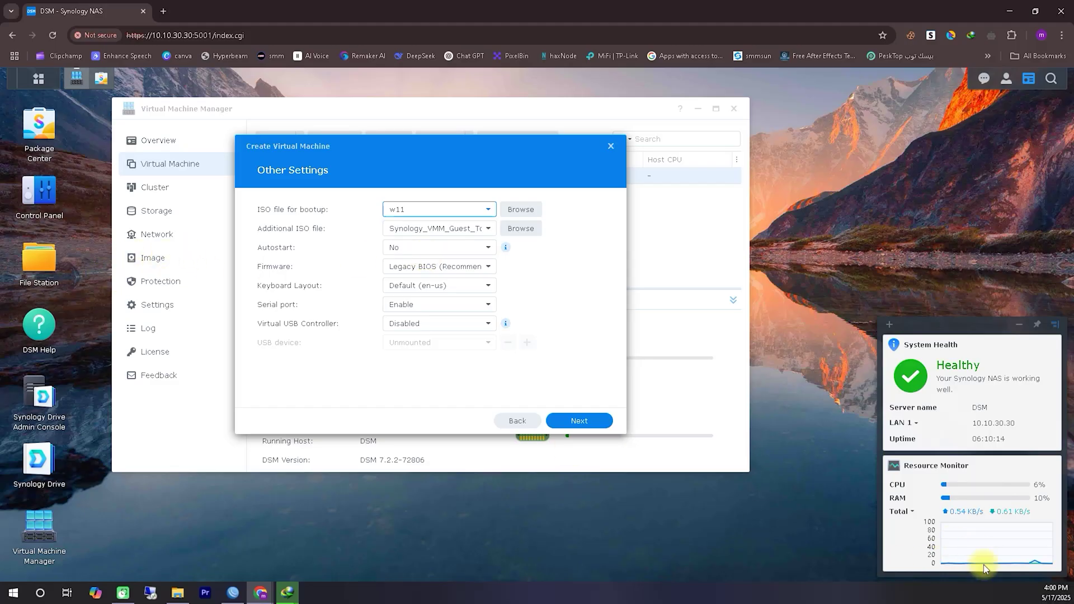
{"action": "mouse_move", "coordinate": [119, 271]}
{"action": "left_mouse_down"}
{"action": "mouse_move", "coordinate": [168, 249]}
{"action": "mouse_move", "coordinate": [130, 270]}
{"action": "mouse_move", "coordinate": [382, 217]}
{"action": "mouse_move", "coordinate": [364, 247]}
{"action": "left_mouse_up"}
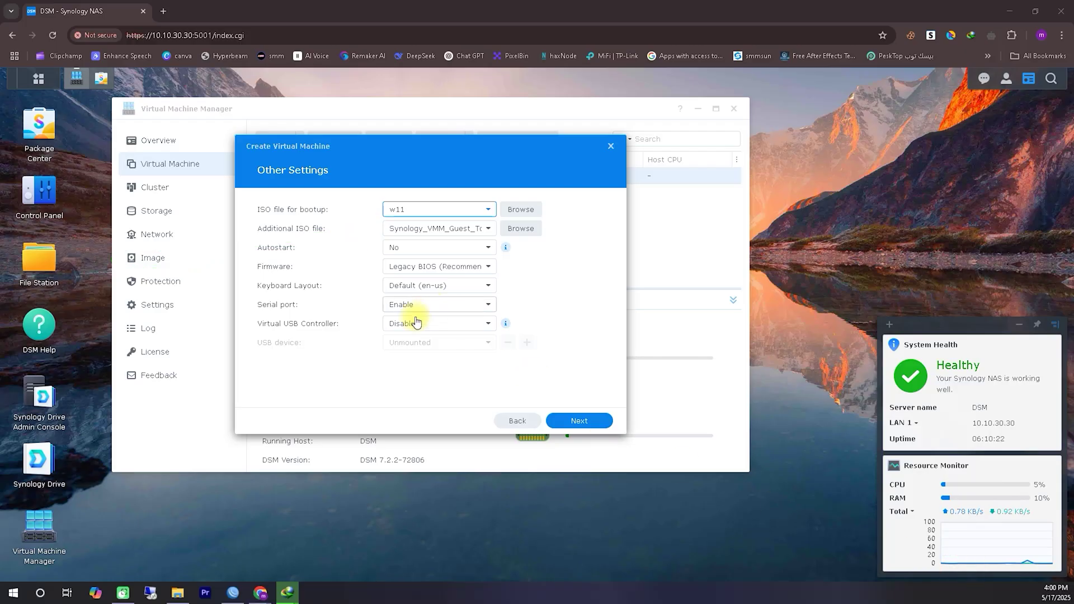
- Allow a local user access and have W11 power on after creation
{"action": "left_click", "coordinate": [581, 420]}
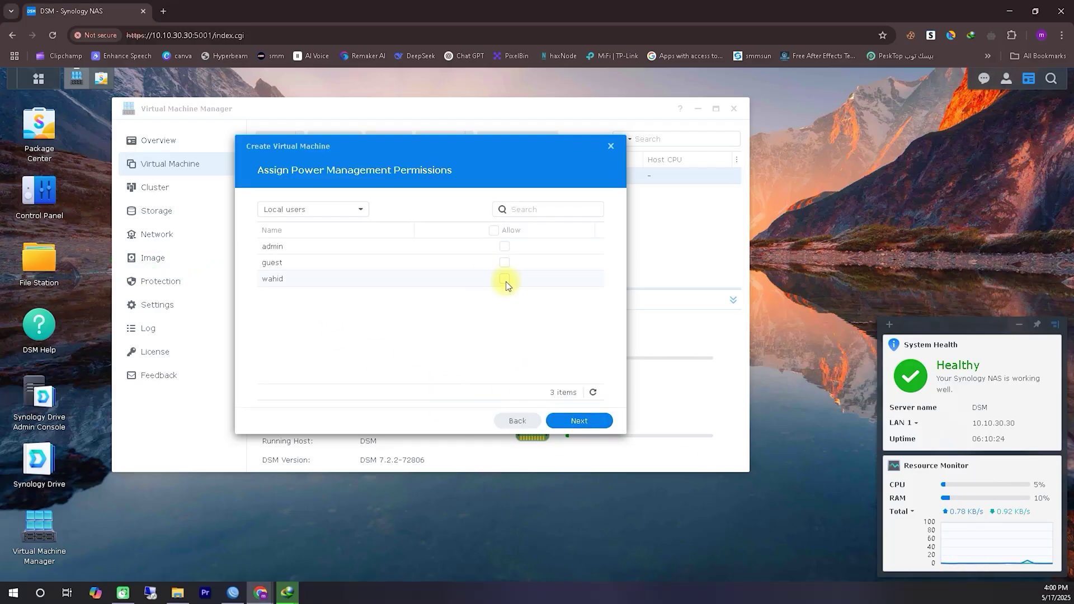
{"action": "left_click", "coordinate": [504, 279]}
{"action": "left_click", "coordinate": [587, 428]}
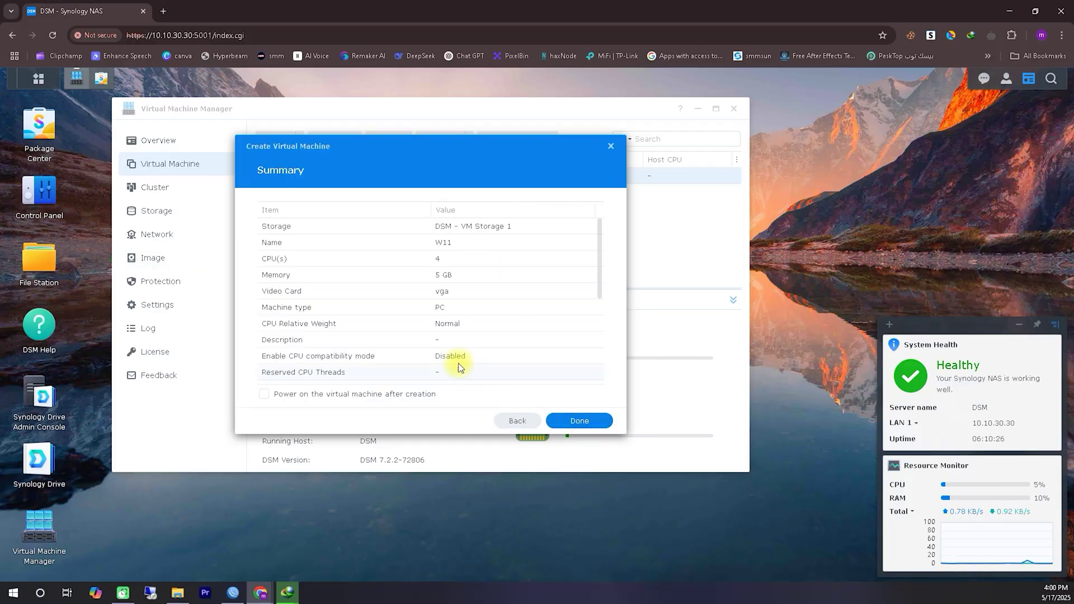
{"action": "left_click", "coordinate": [336, 393]}
{"action": "left_click", "coordinate": [555, 425]}
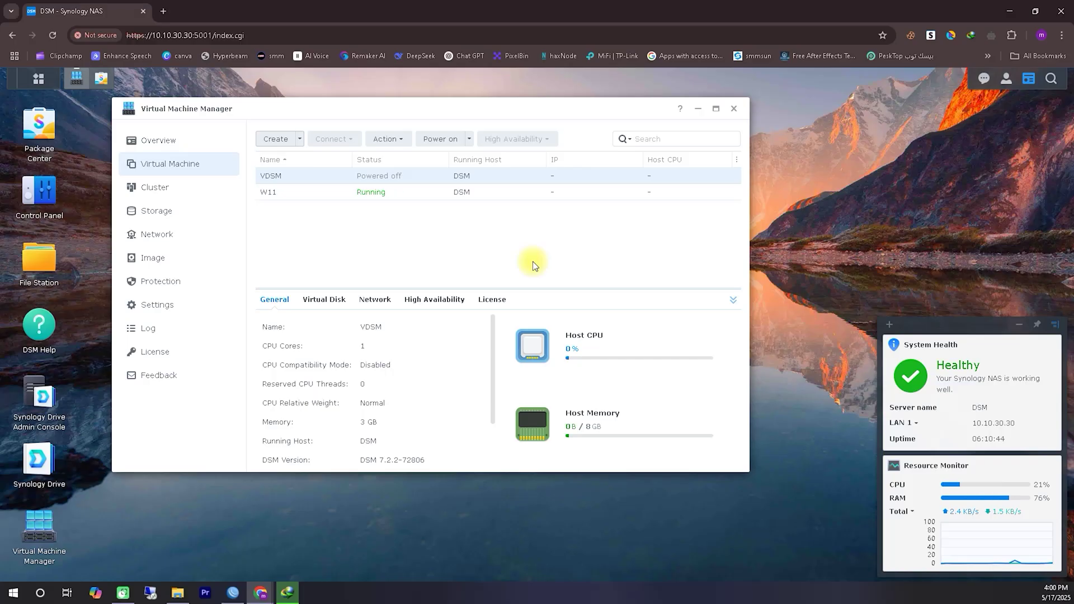
- Select the running W11 machine and connect to its console
{"action": "left_click", "coordinate": [355, 192]}
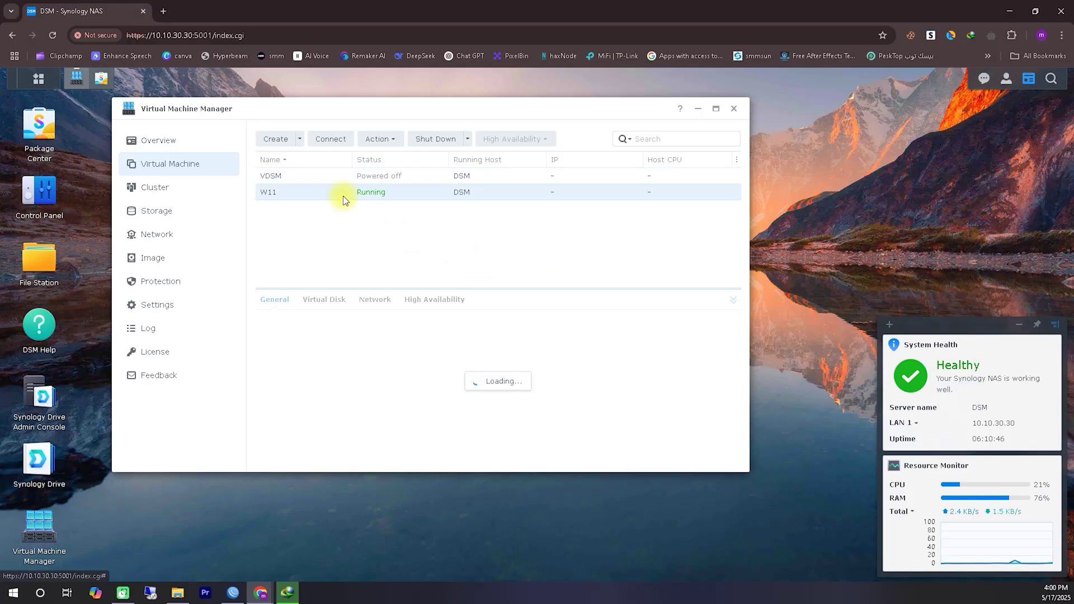
{"action": "left_click", "coordinate": [330, 139]}
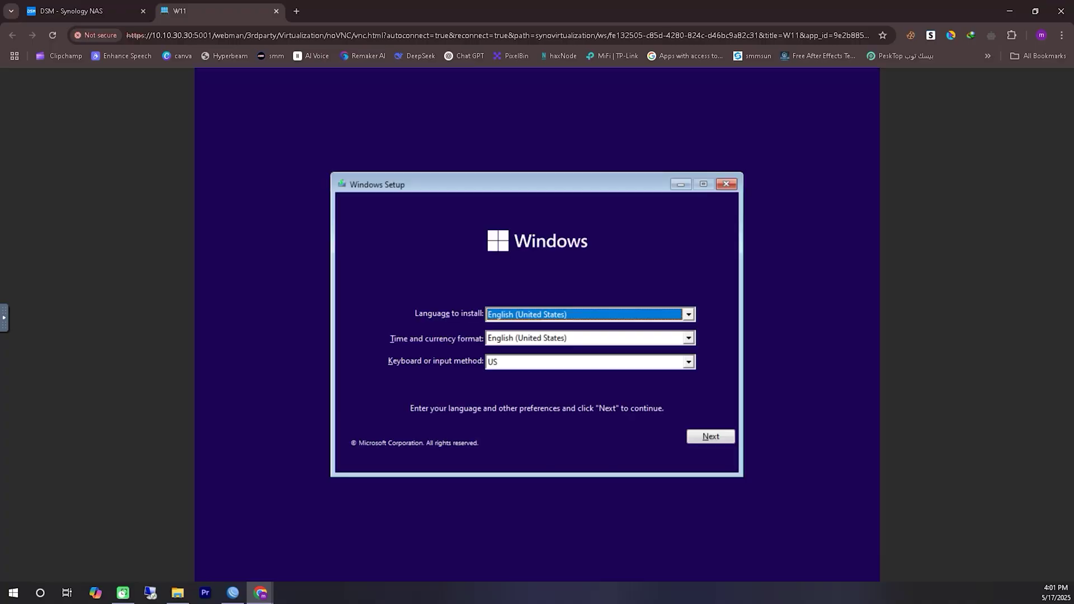
- Keep English (United States) language and US keyboard, then start the Windows installation
{"action": "mouse_move", "coordinate": [407, 321]}
{"action": "left_mouse_down"}
{"action": "mouse_move", "coordinate": [486, 322]}
{"action": "mouse_move", "coordinate": [481, 346]}
{"action": "left_mouse_up"}
{"action": "left_click_drag", "start_coordinate": [385, 370], "coordinate": [467, 367]}
{"action": "left_click_drag", "start_coordinate": [758, 427], "coordinate": [677, 453]}
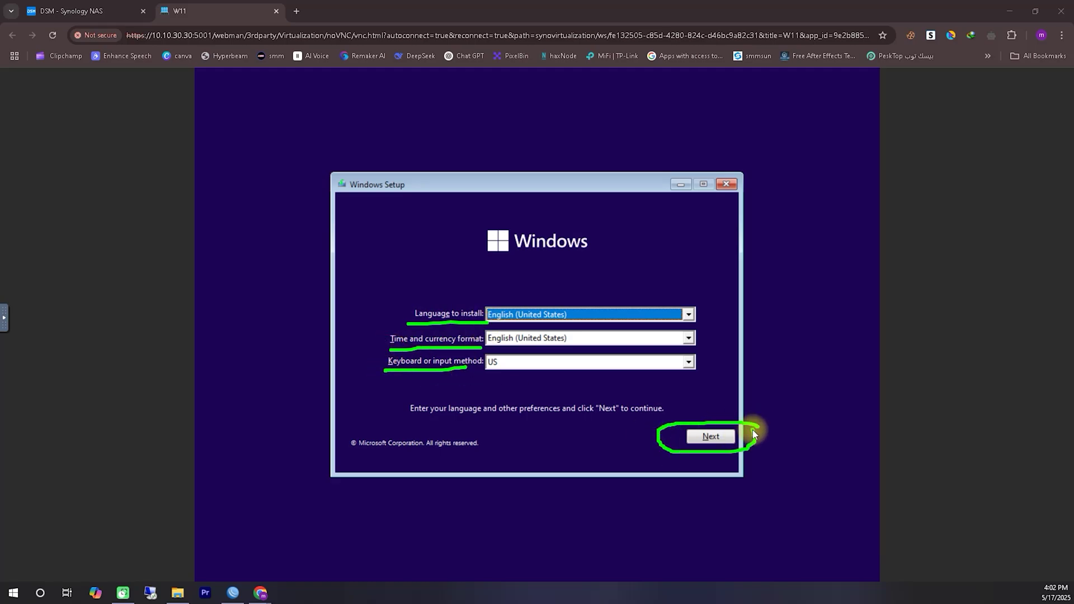
{"action": "left_click_drag", "start_coordinate": [753, 438], "coordinate": [748, 449]}
{"action": "left_click", "coordinate": [712, 436]}
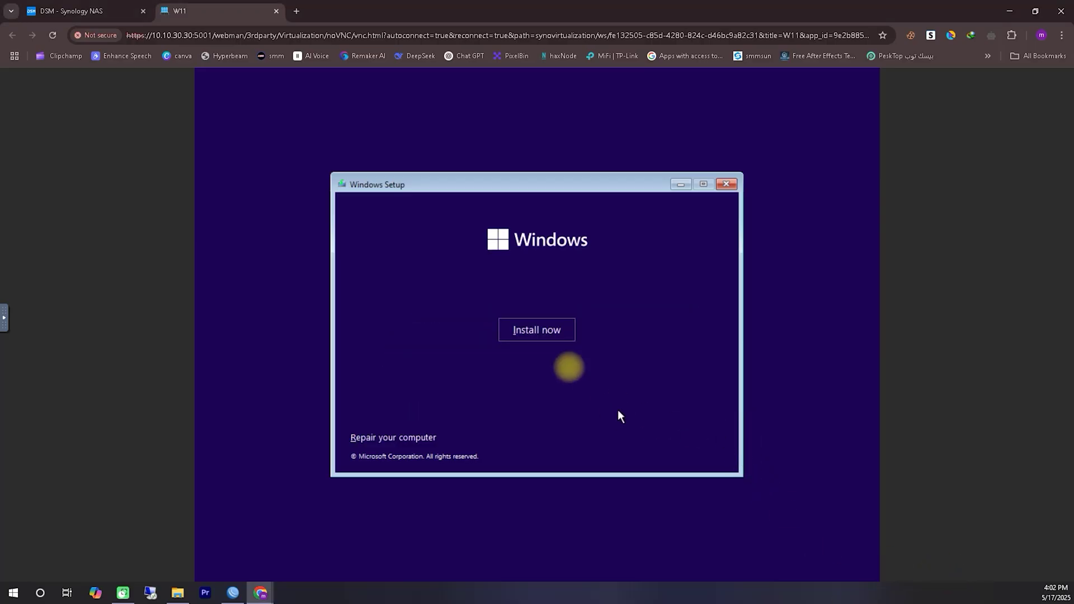
{"action": "left_click", "coordinate": [536, 329]}
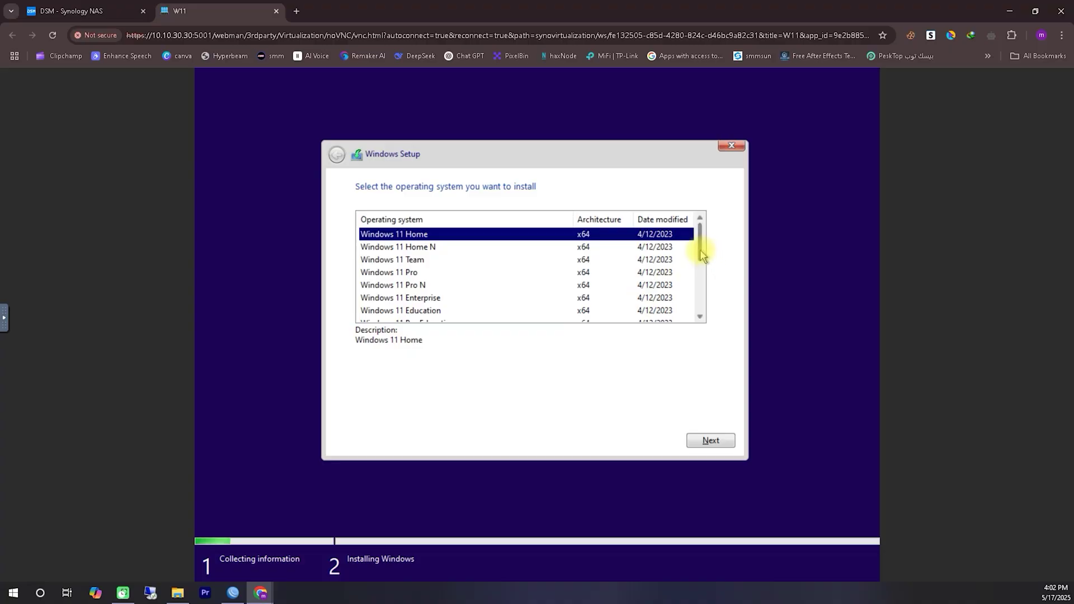
- Select Windows 11 Enterprise N as the edition to install
{"action": "left_click_drag", "start_coordinate": [702, 254], "coordinate": [696, 313]}
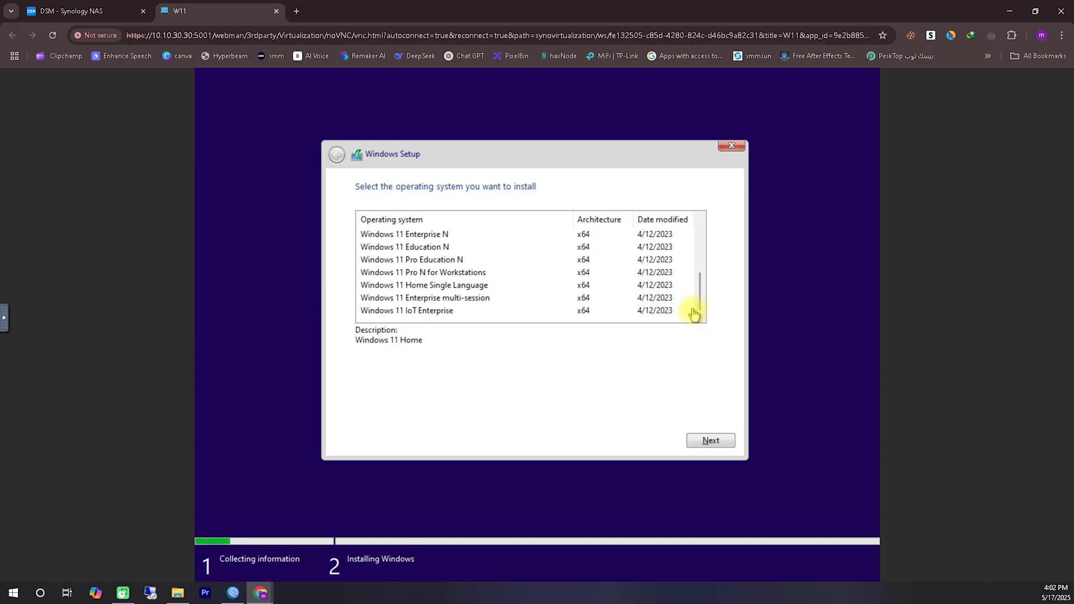
{"action": "left_click", "coordinate": [407, 263]}
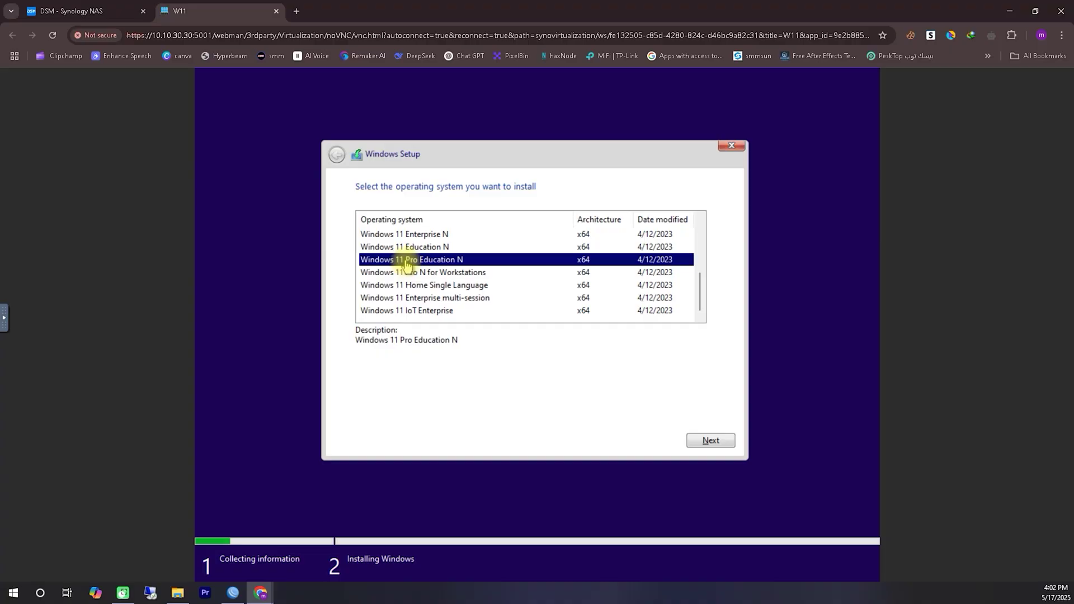
{"action": "left_click", "coordinate": [412, 237]}
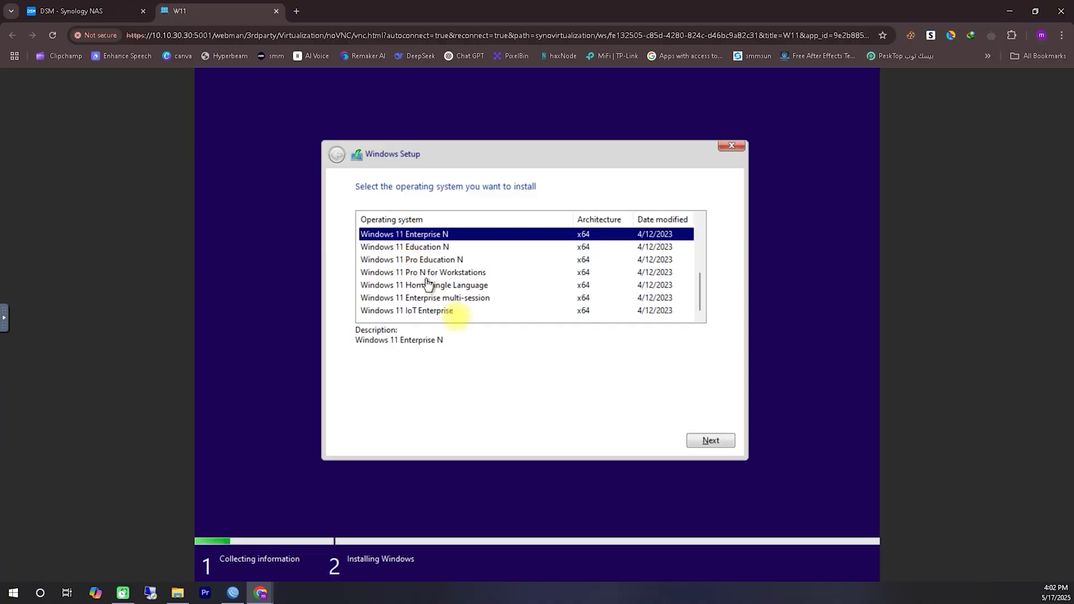
{"action": "left_click", "coordinate": [720, 442]}
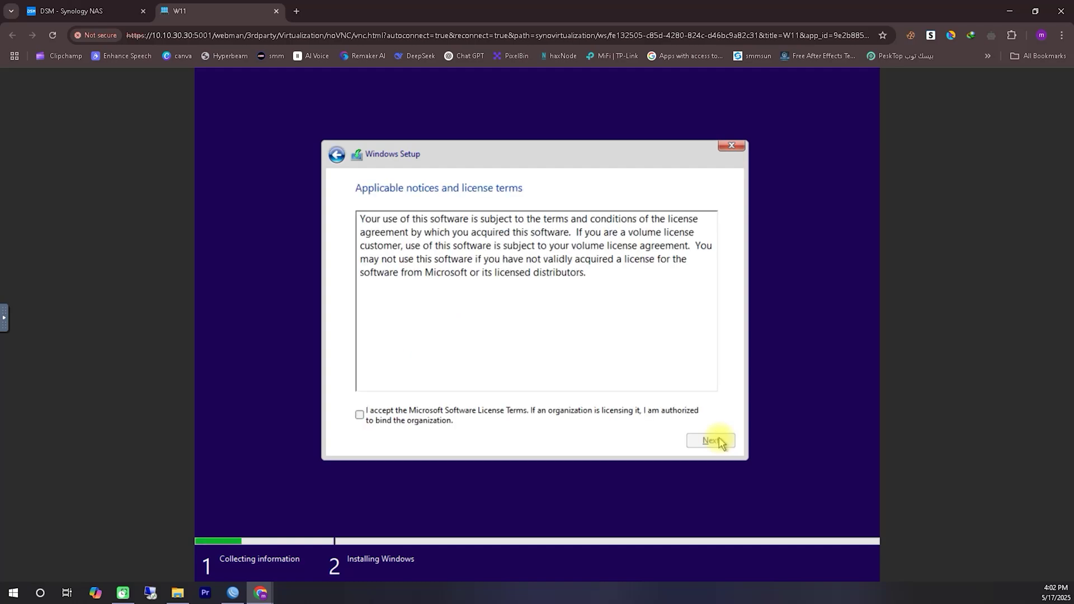
- Accept the license, do a Custom install onto Drive 0 Unallocated Space, then restart
{"action": "key", "text": "alt+a"}
{"action": "left_click", "coordinate": [700, 441]}
{"action": "left_click", "coordinate": [470, 320]}
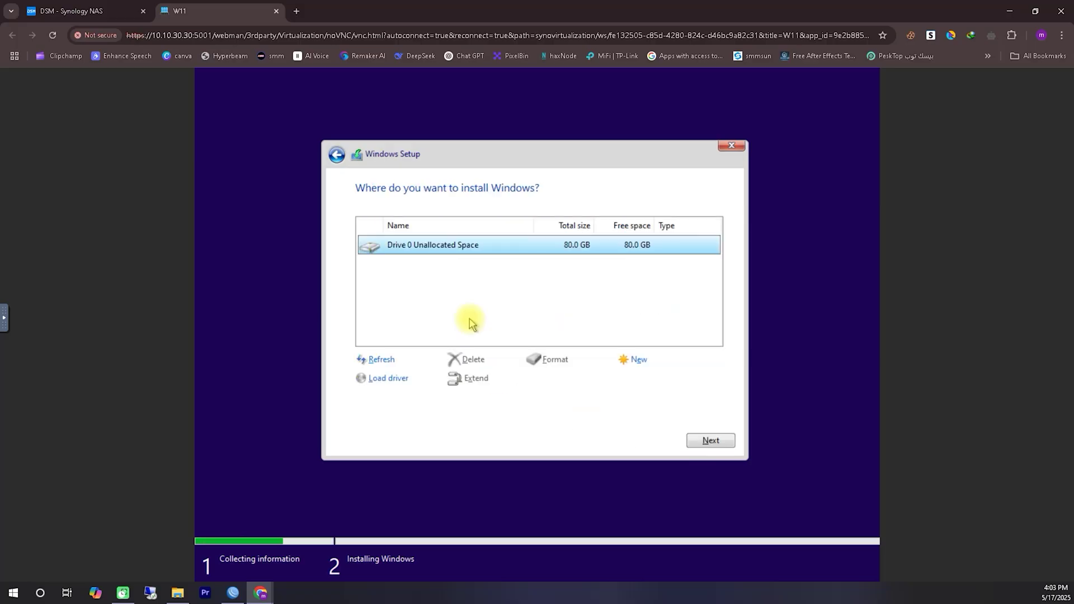
{"action": "left_click", "coordinate": [719, 444]}
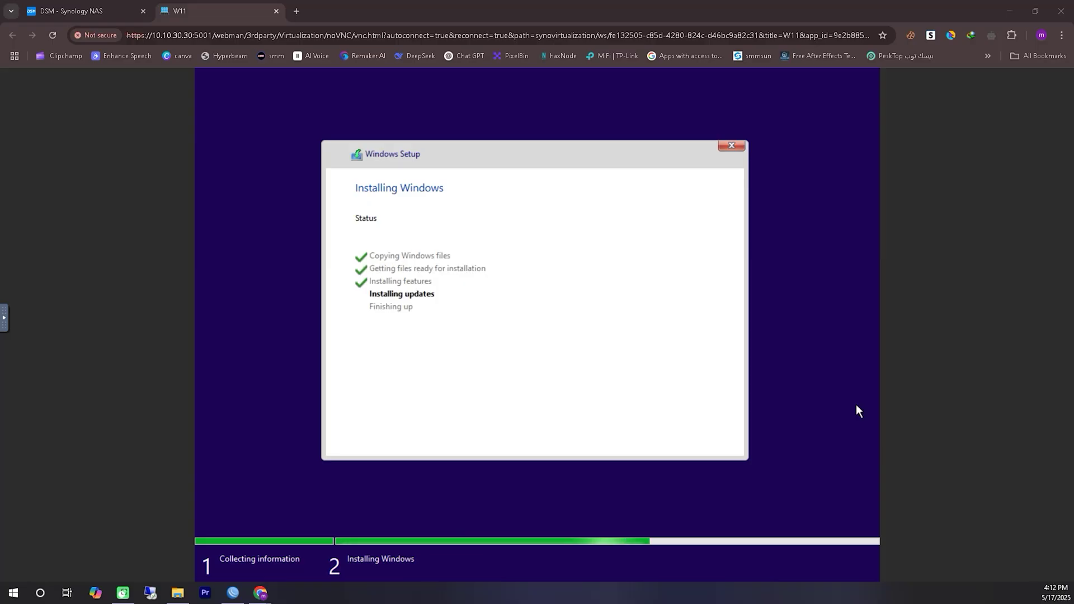
{"action": "left_click", "coordinate": [705, 445]}
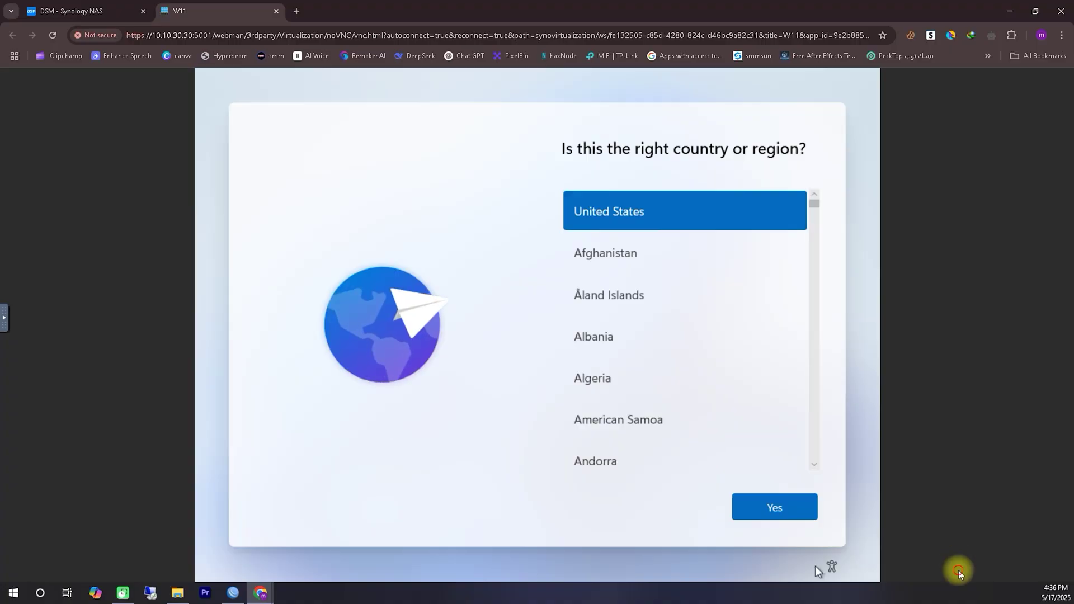
- Confirm United States region and US keyboard layout, skipping a second layout
{"action": "mouse_move", "coordinate": [733, 539]}
{"action": "left_mouse_down"}
{"action": "mouse_move", "coordinate": [683, 539]}
{"action": "mouse_move", "coordinate": [761, 512]}
{"action": "left_mouse_up"}
{"action": "mouse_move", "coordinate": [669, 238]}
{"action": "left_mouse_down"}
{"action": "mouse_move", "coordinate": [698, 451]}
{"action": "mouse_move", "coordinate": [747, 427]}
{"action": "left_mouse_up"}
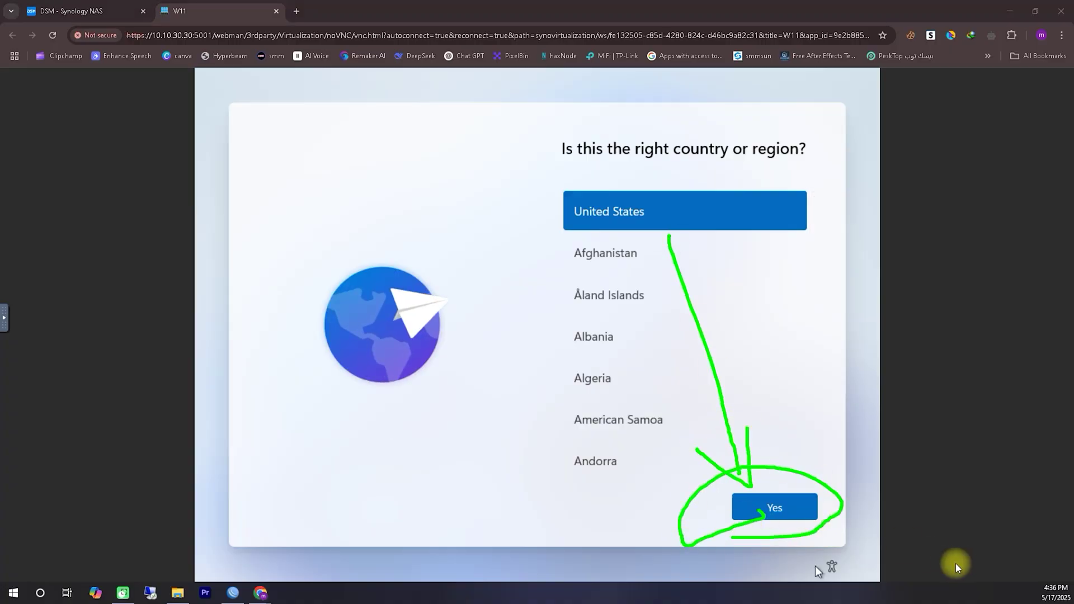
{"action": "left_click", "coordinate": [781, 519]}
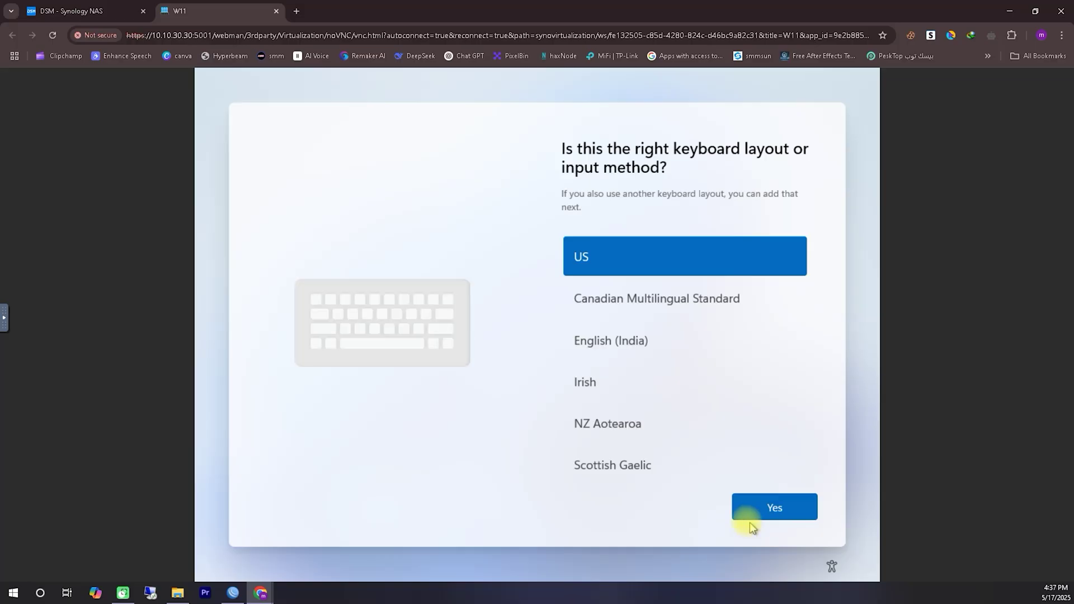
{"action": "left_click", "coordinate": [757, 507]}
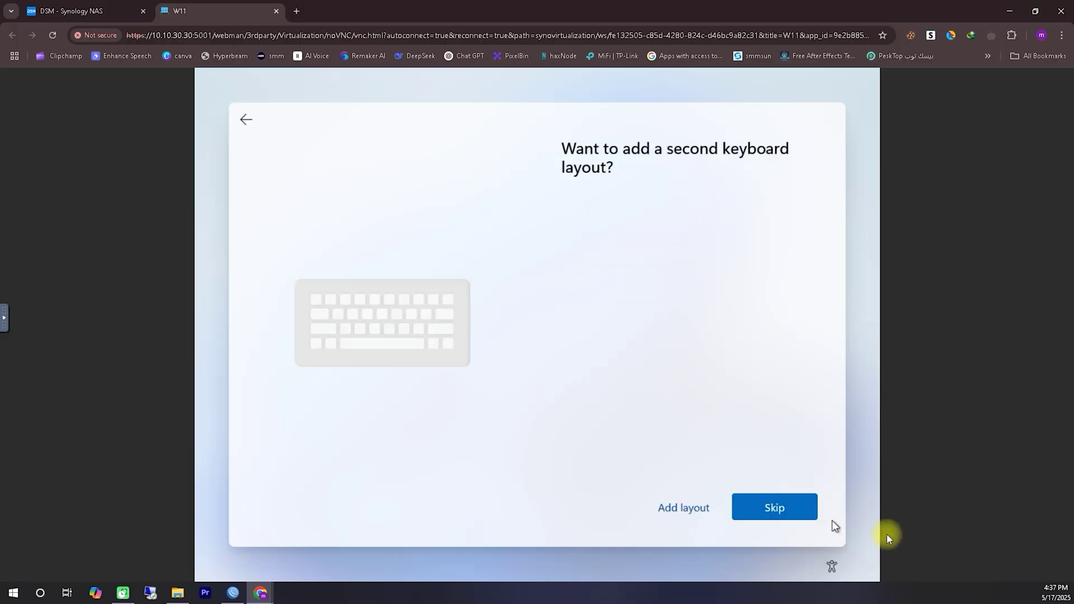
{"action": "mouse_move", "coordinate": [650, 526]}
{"action": "left_mouse_down"}
{"action": "mouse_move", "coordinate": [768, 534]}
{"action": "mouse_move", "coordinate": [667, 471]}
{"action": "left_mouse_up"}
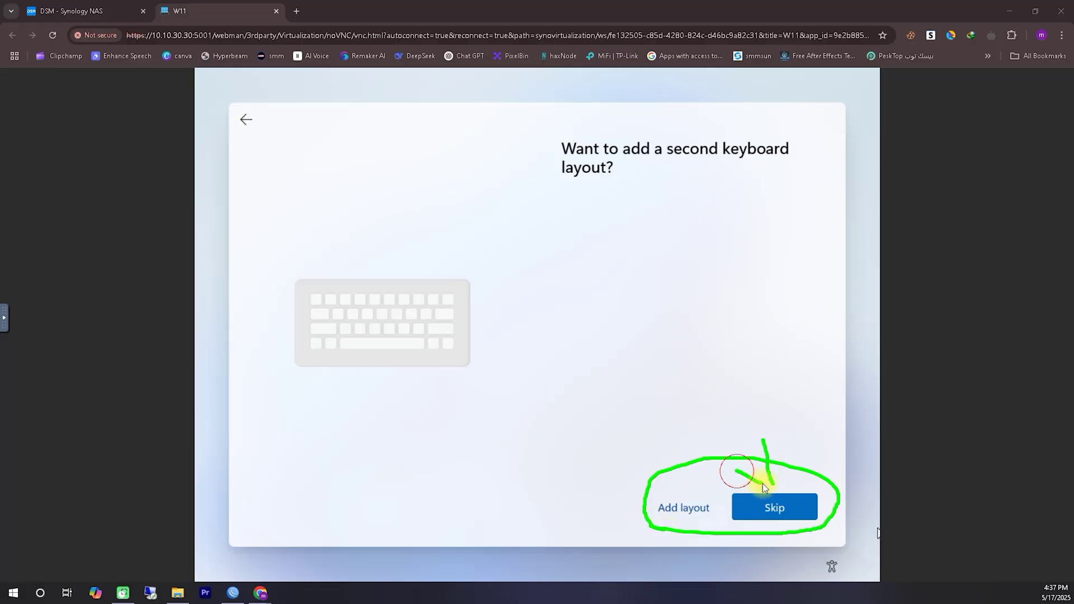
{"action": "key", "text": "Escape"}
{"action": "left_click", "coordinate": [790, 505]}
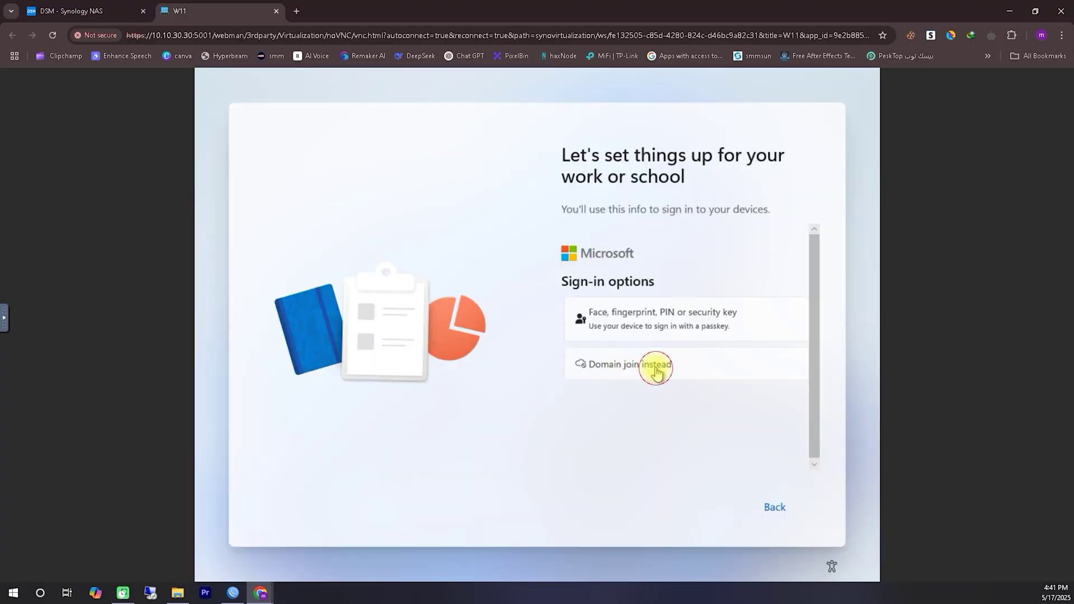
- Choose a local account, enter the account name, and set and confirm its password
{"action": "left_click", "coordinate": [656, 370]}
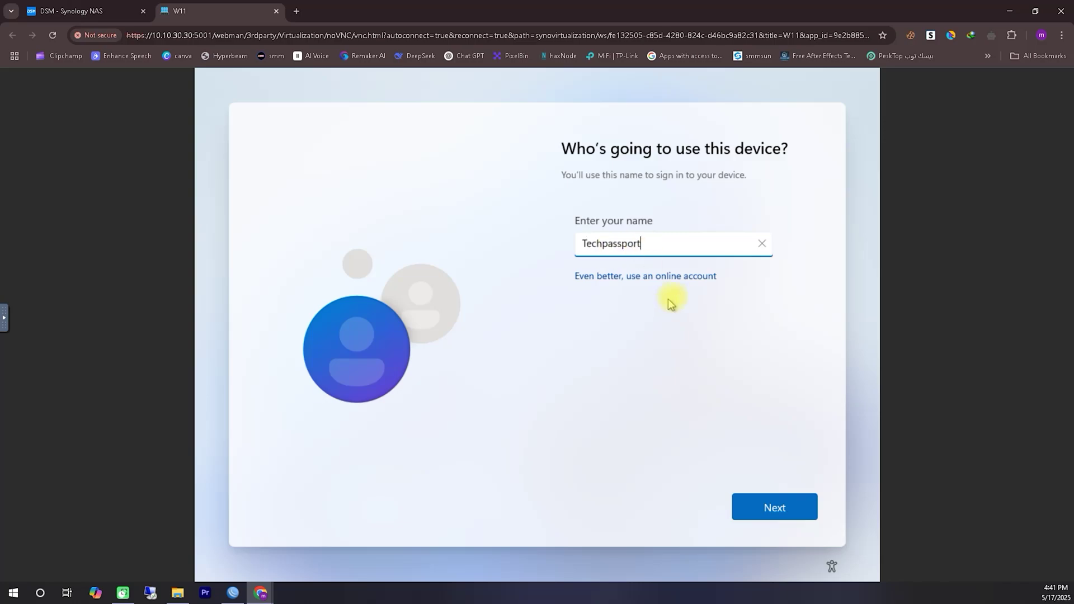
{"action": "key", "text": "Return"}
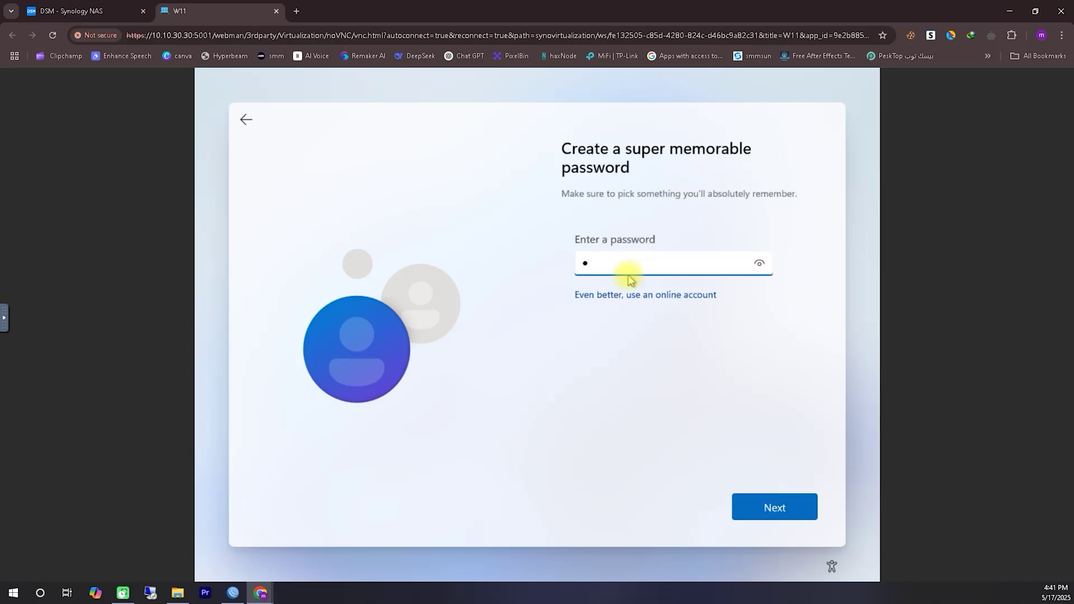
{"action": "left_click", "coordinate": [770, 511]}
{"action": "type", "text": "p"}
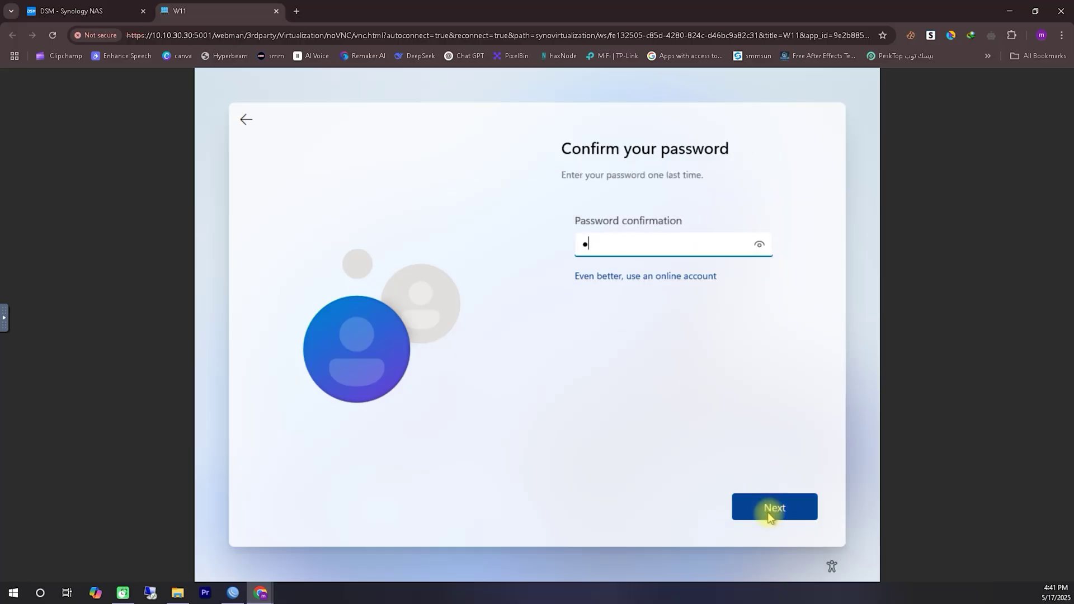
{"action": "left_click", "coordinate": [771, 511]}
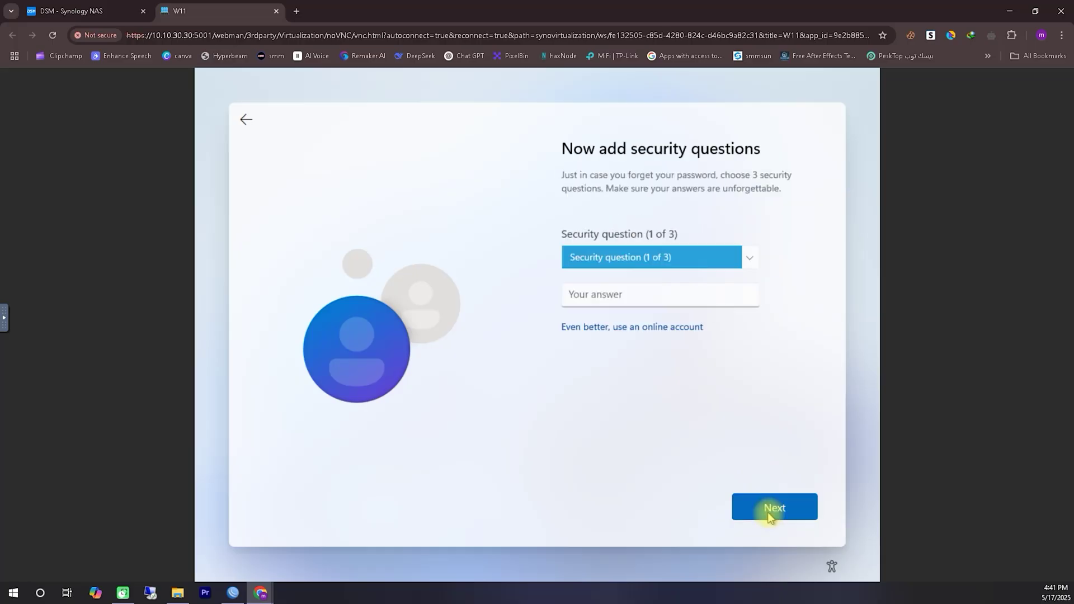
- Pick and answer three security questions, including first pet's name and city
{"action": "left_click", "coordinate": [724, 271]}
{"action": "left_click", "coordinate": [710, 275]}
{"action": "left_click", "coordinate": [707, 294]}
{"action": "key", "text": "Return"}
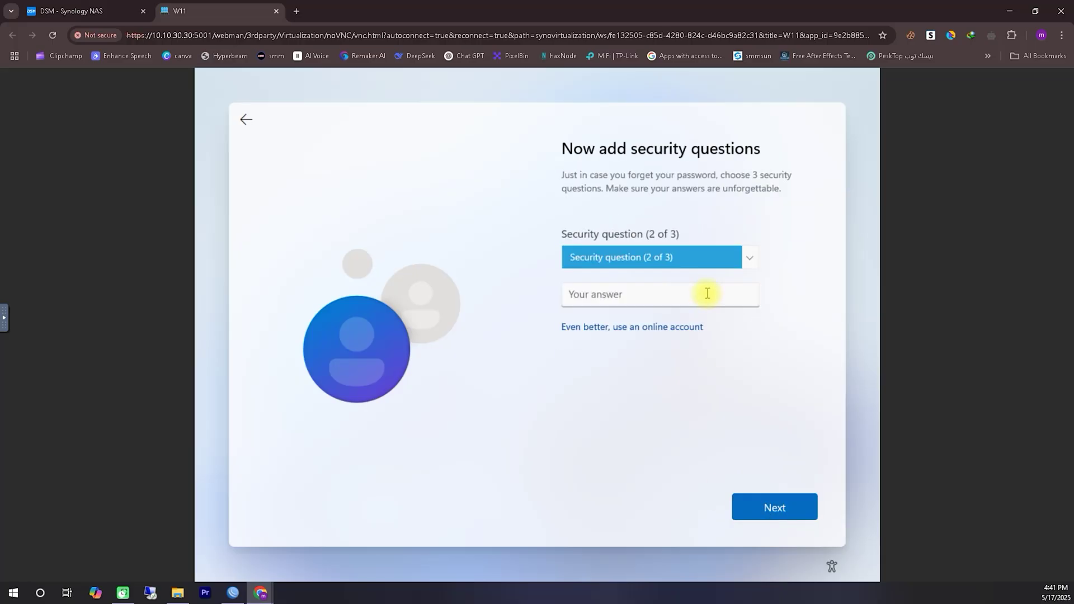
{"action": "key", "text": "Down"}
{"action": "key", "text": "Tab"}
{"action": "key", "text": "Return"}
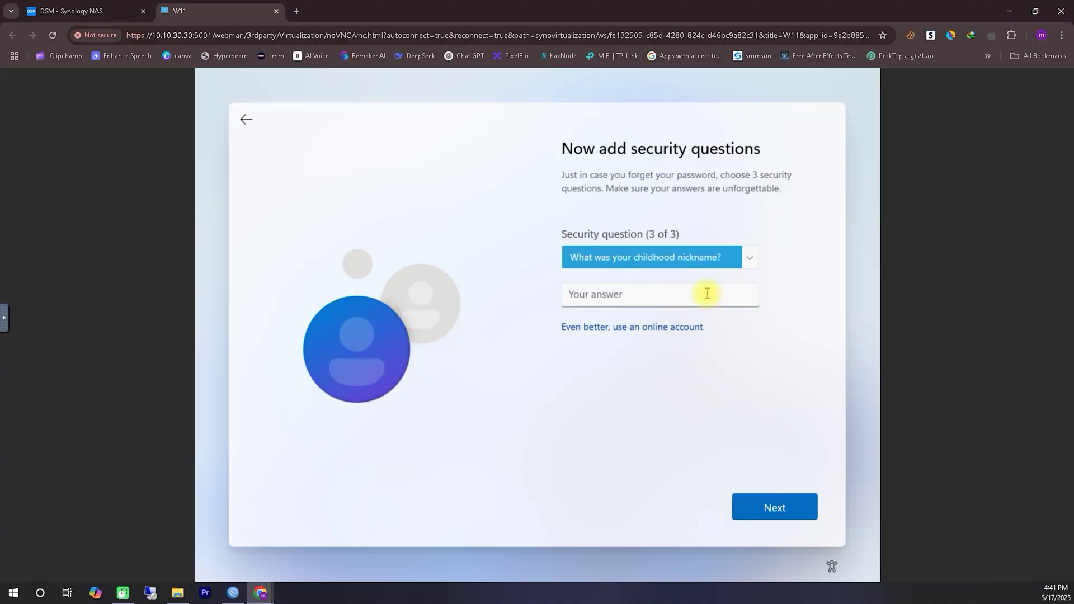
{"action": "key", "text": "Tab"}
{"action": "key", "text": "Return"}
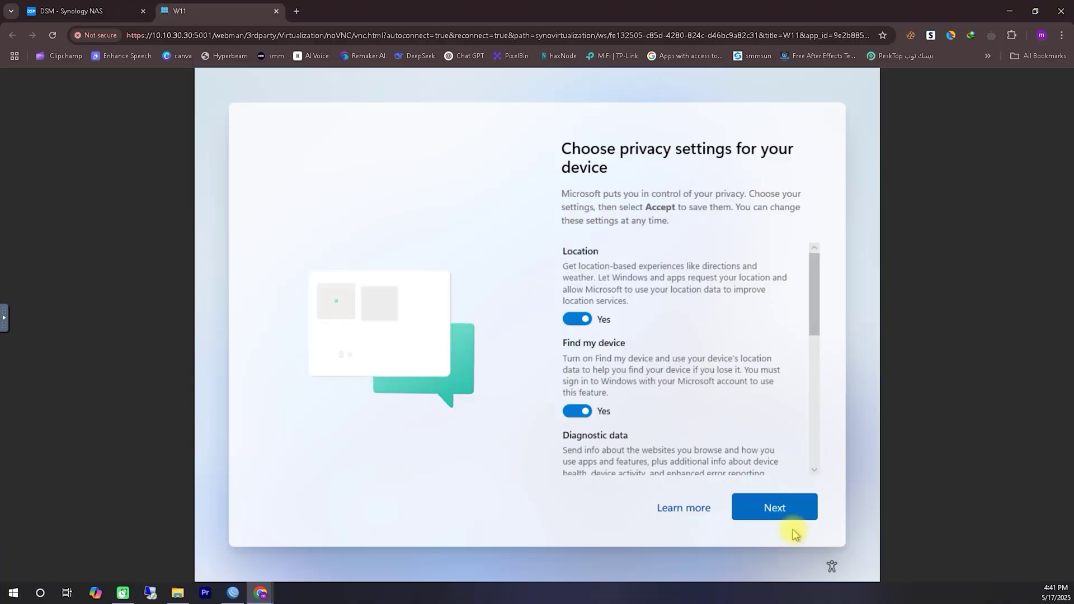
- Accept the default privacy settings
{"action": "left_click", "coordinate": [792, 519]}
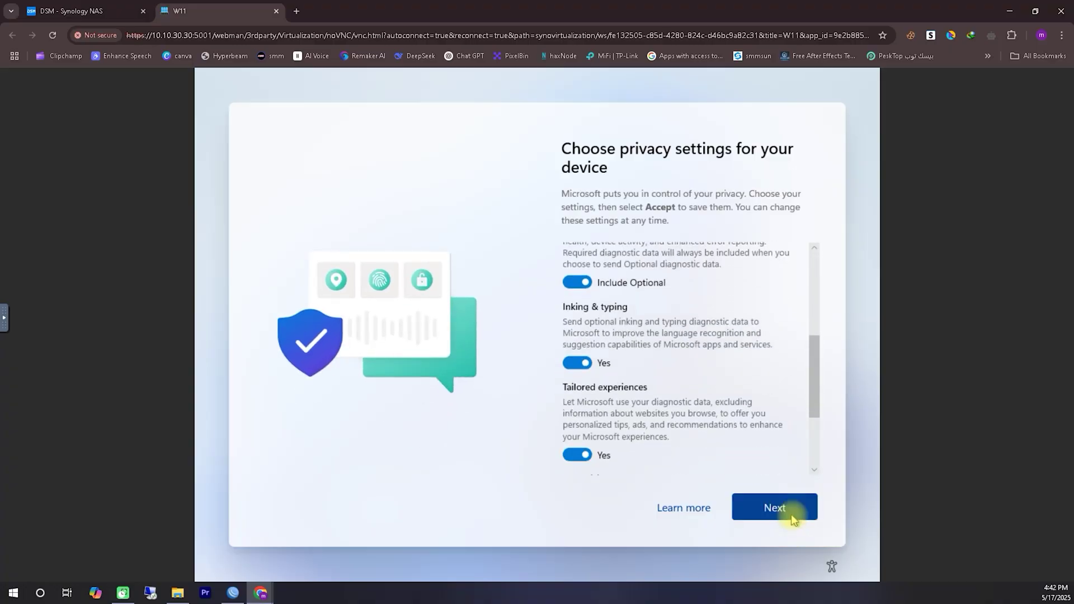
{"action": "left_click", "coordinate": [792, 519]}
{"action": "left_click", "coordinate": [792, 519]}
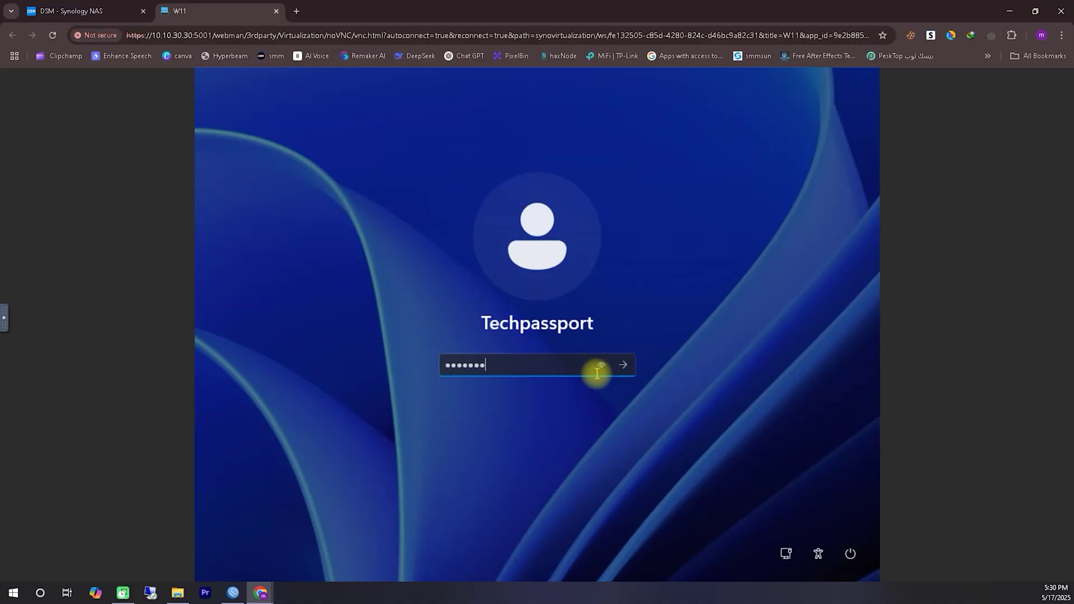
- Sign in with the account password and dismiss the Start menu to reach the desktop
{"action": "key", "text": "Return"}
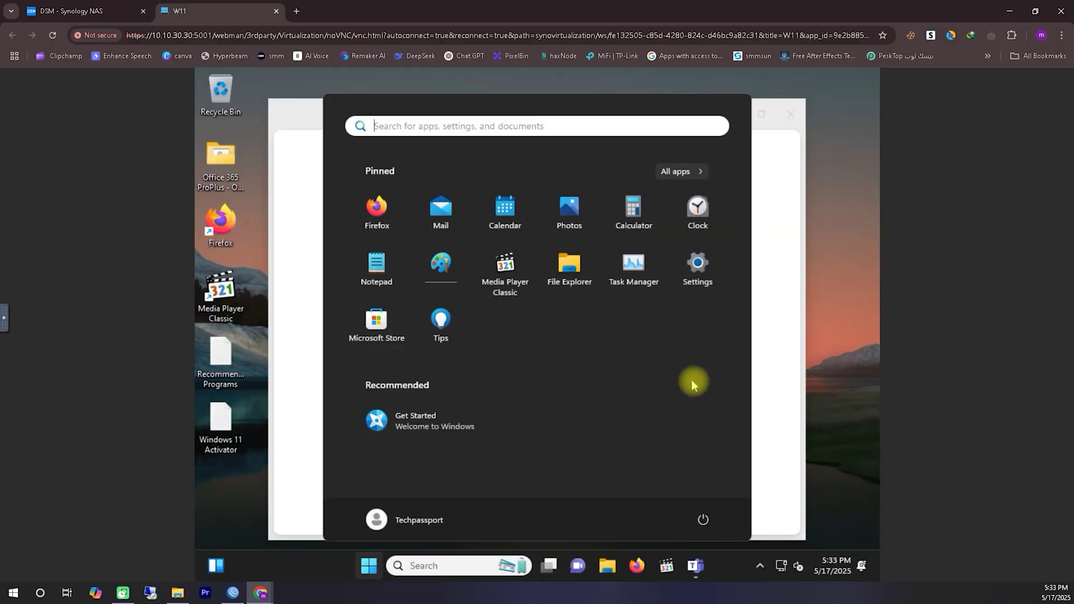
{"action": "left_click", "coordinate": [771, 375]}
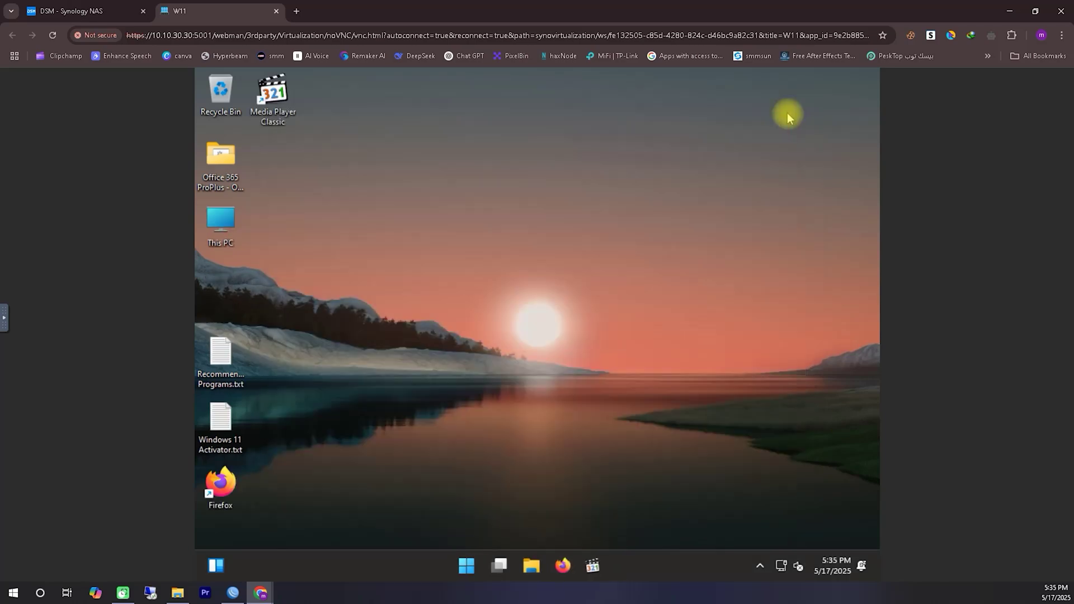
- Change the display resolution to 1440 × 900 in Display settings and keep the change
{"action": "right_click", "coordinate": [410, 244]}
{"action": "left_click", "coordinate": [326, 420]}
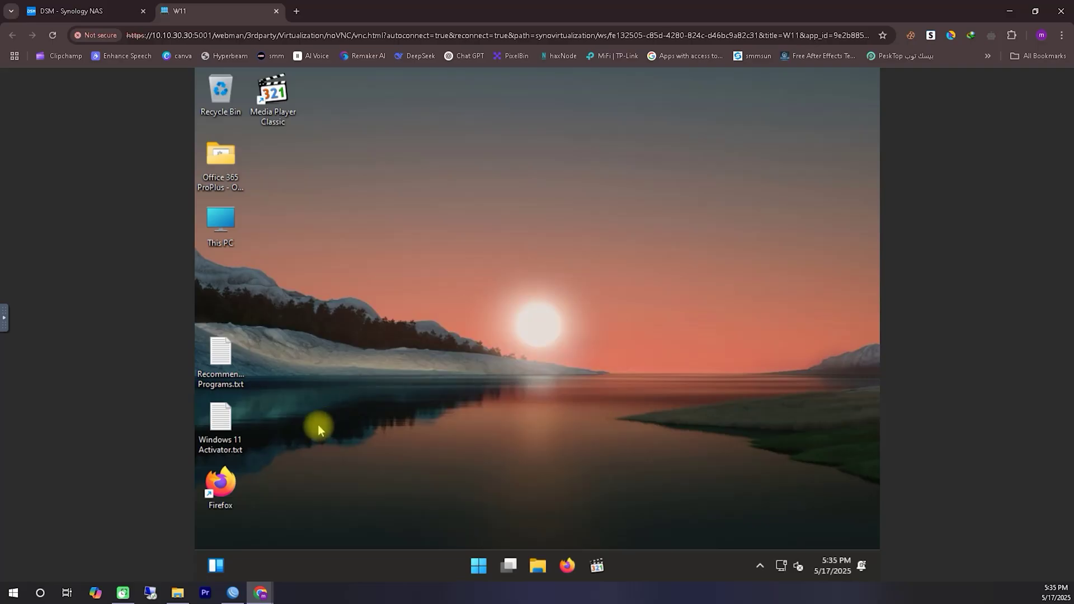
{"action": "right_click", "coordinate": [539, 331]}
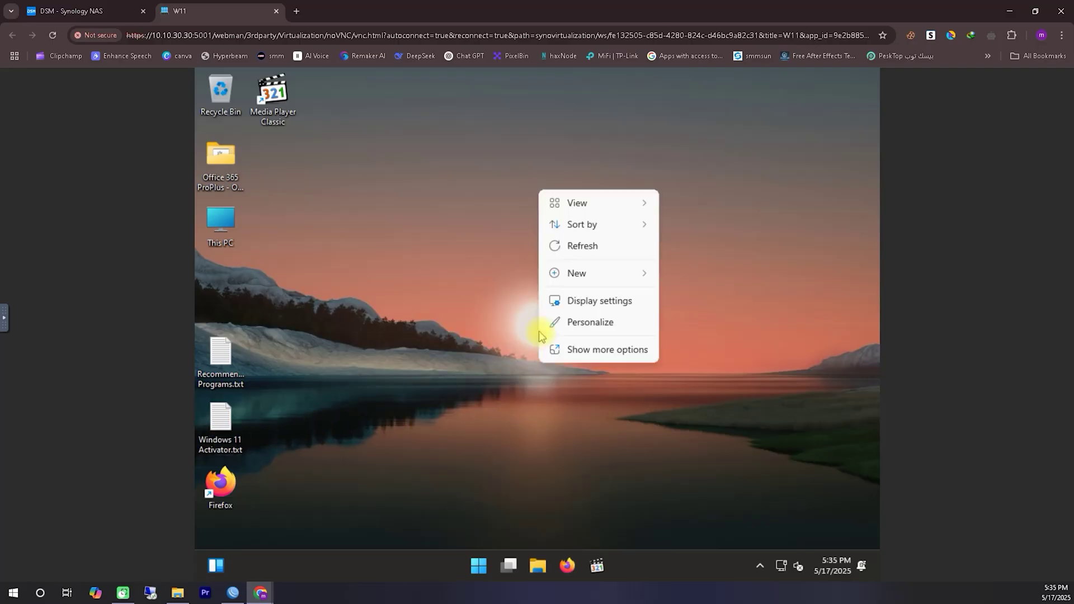
{"action": "left_click", "coordinate": [600, 320]}
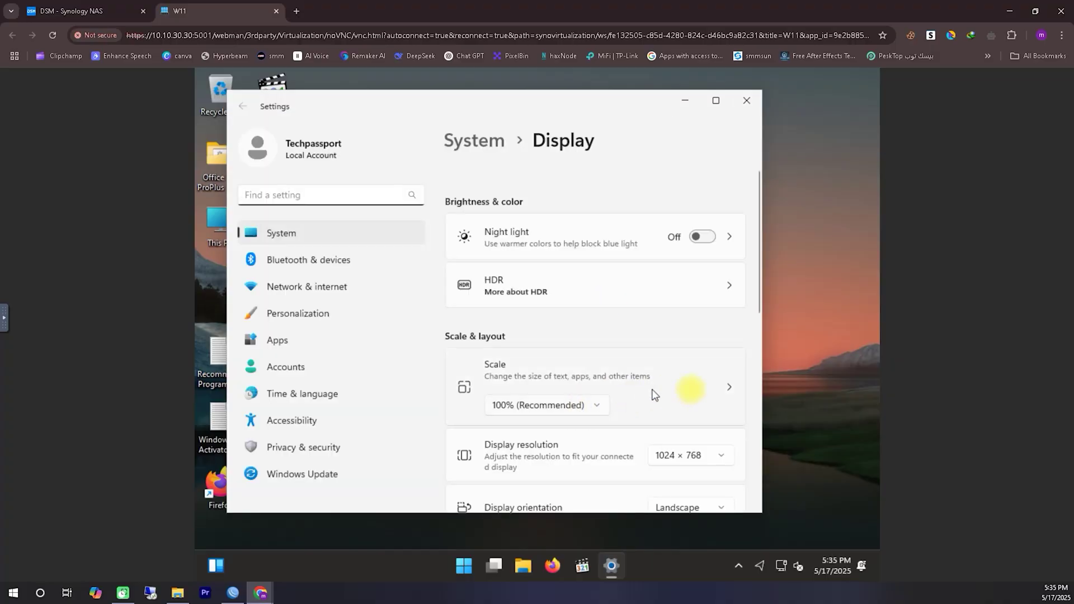
{"action": "left_click", "coordinate": [691, 457]}
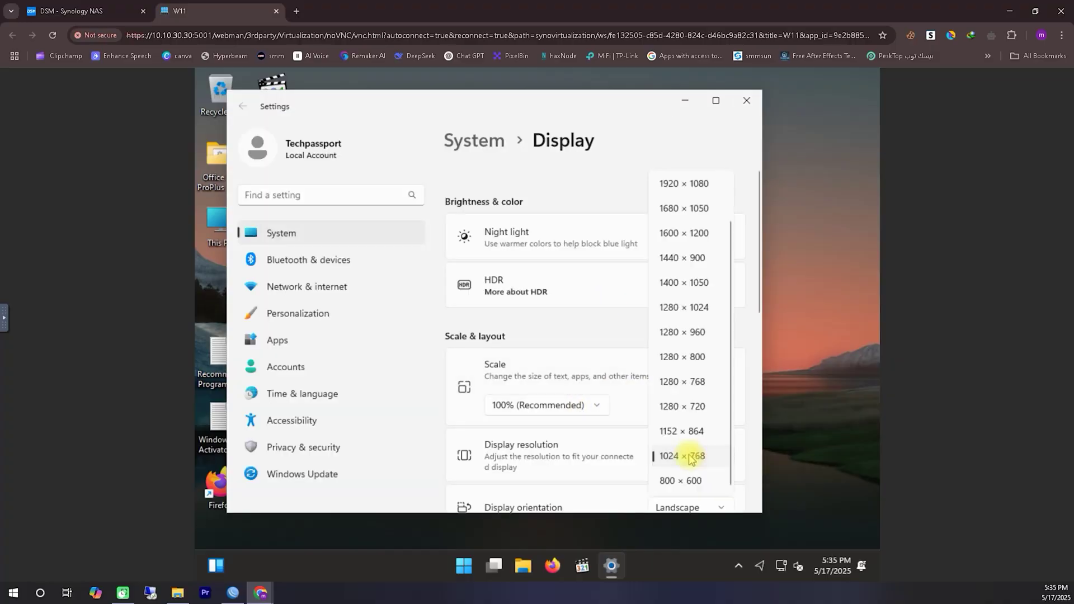
{"action": "left_click", "coordinate": [685, 260]}
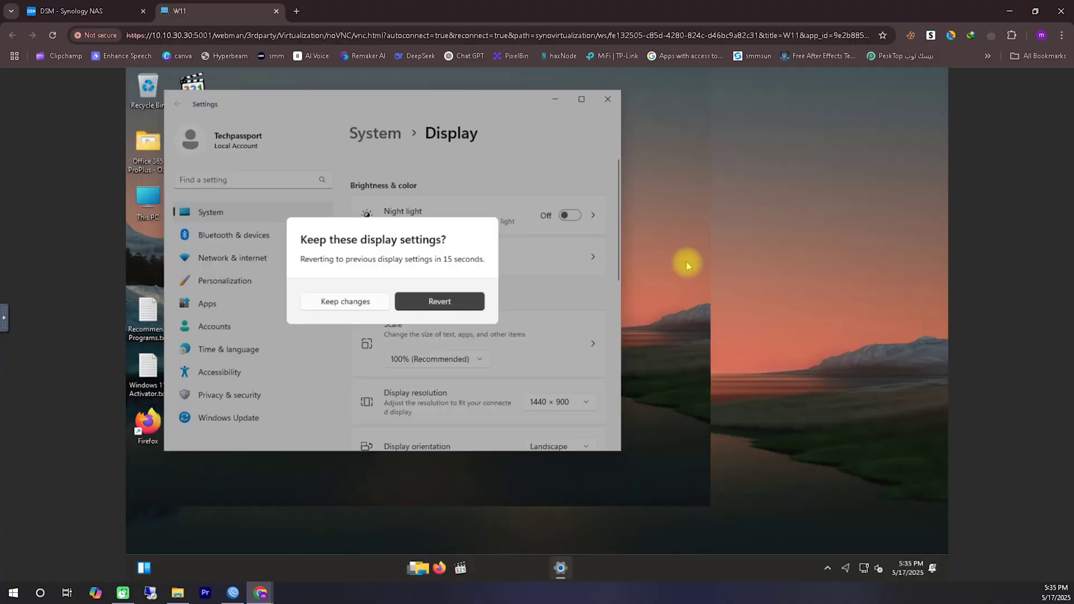
{"action": "left_click", "coordinate": [349, 301]}
{"action": "left_click", "coordinate": [608, 99]}
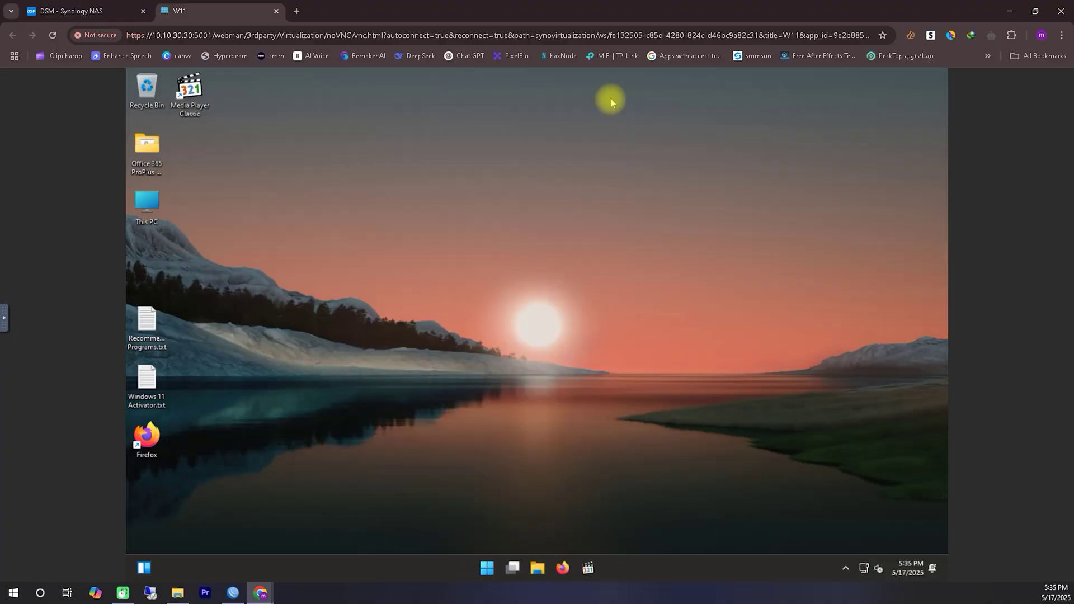
- Sort the desktop icons by item type
{"action": "right_click", "coordinate": [408, 167]}
{"action": "mouse_move", "coordinate": [442, 196]}
{"action": "left_click", "coordinate": [529, 234]}
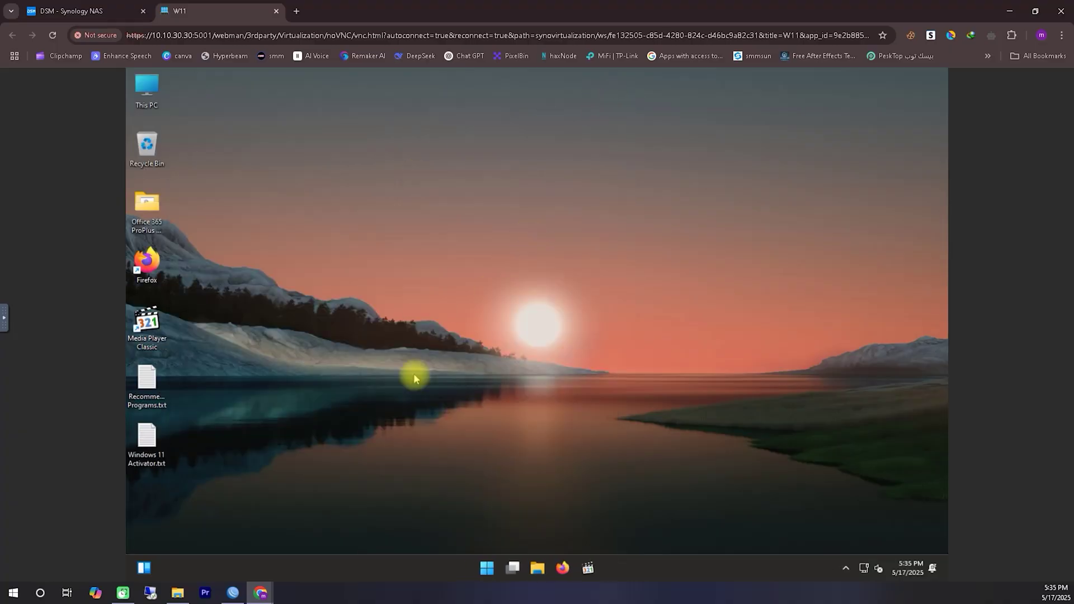
- Search 'remote' from the VM's Start menu and open Remote desktop settings
{"action": "key", "text": "super"}
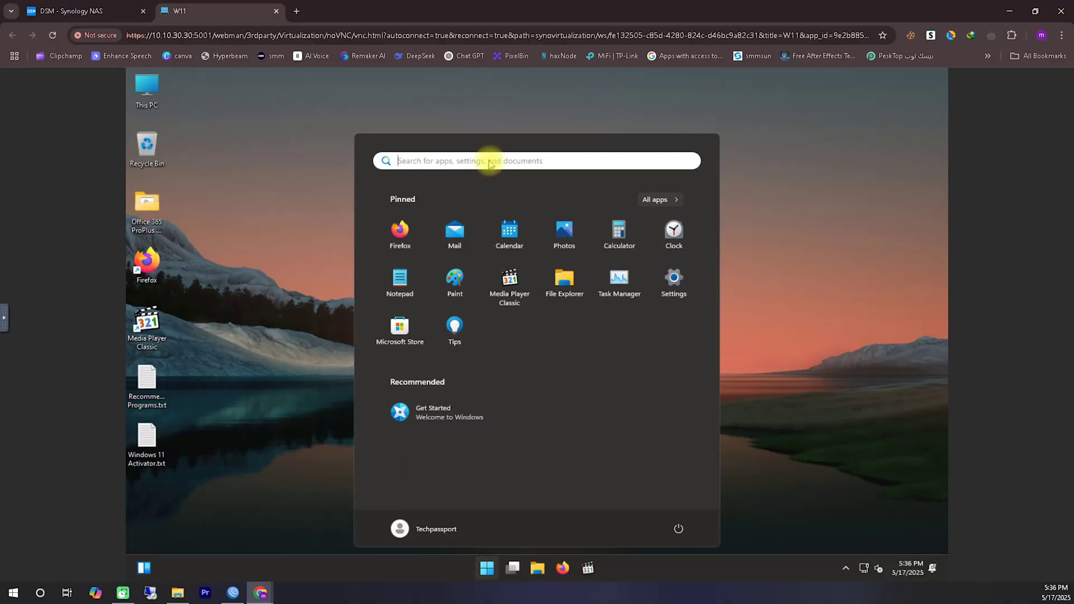
{"action": "left_click", "coordinate": [489, 160]}
{"action": "type", "text": "remorte"}
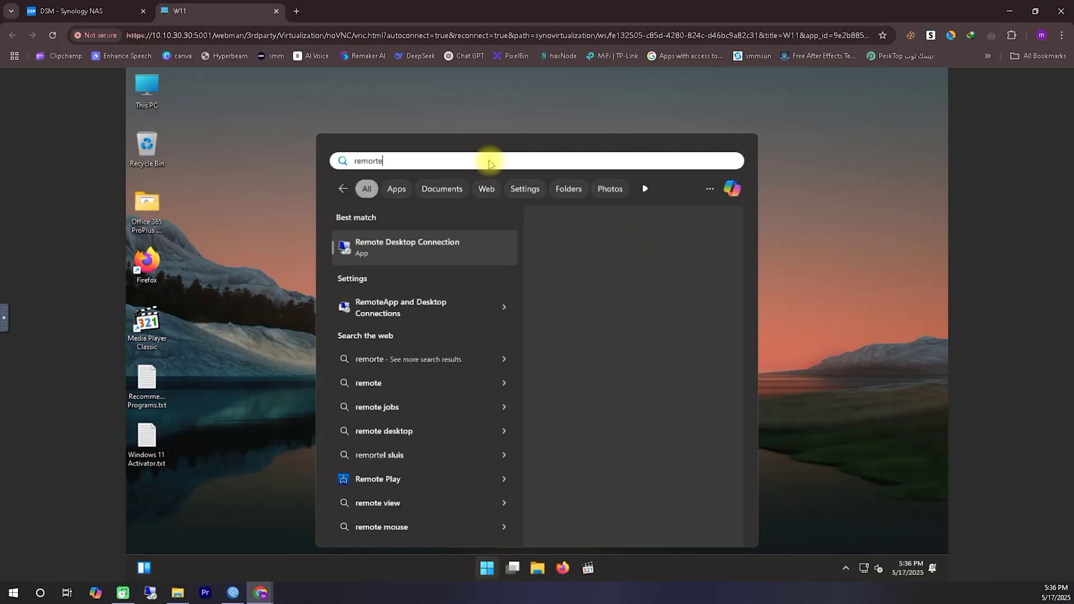
{"action": "left_click_drag", "start_coordinate": [414, 161], "coordinate": [339, 159]}
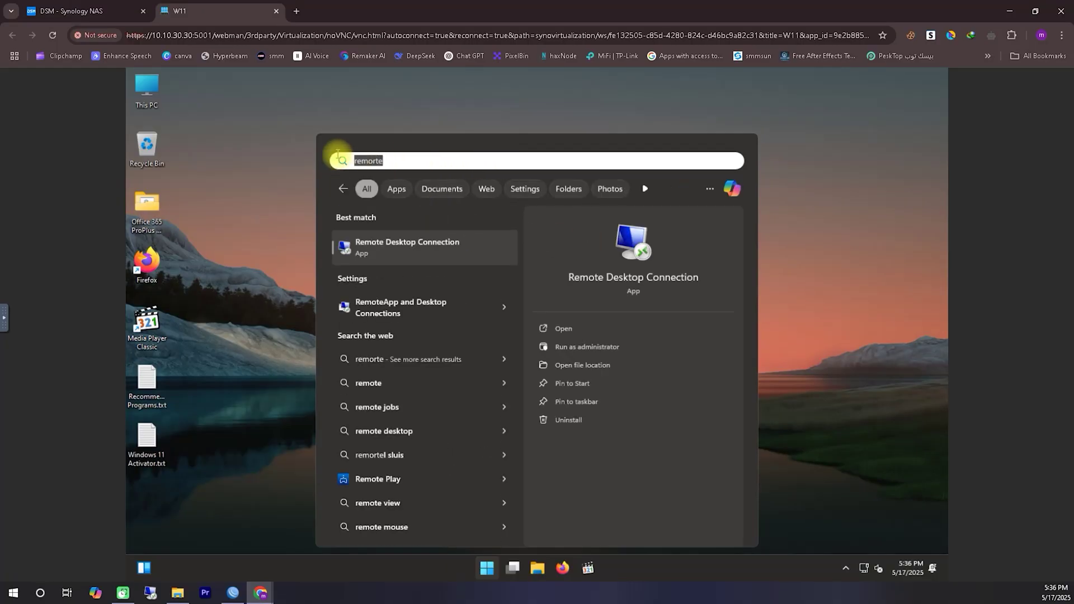
{"action": "type", "text": "remote"}
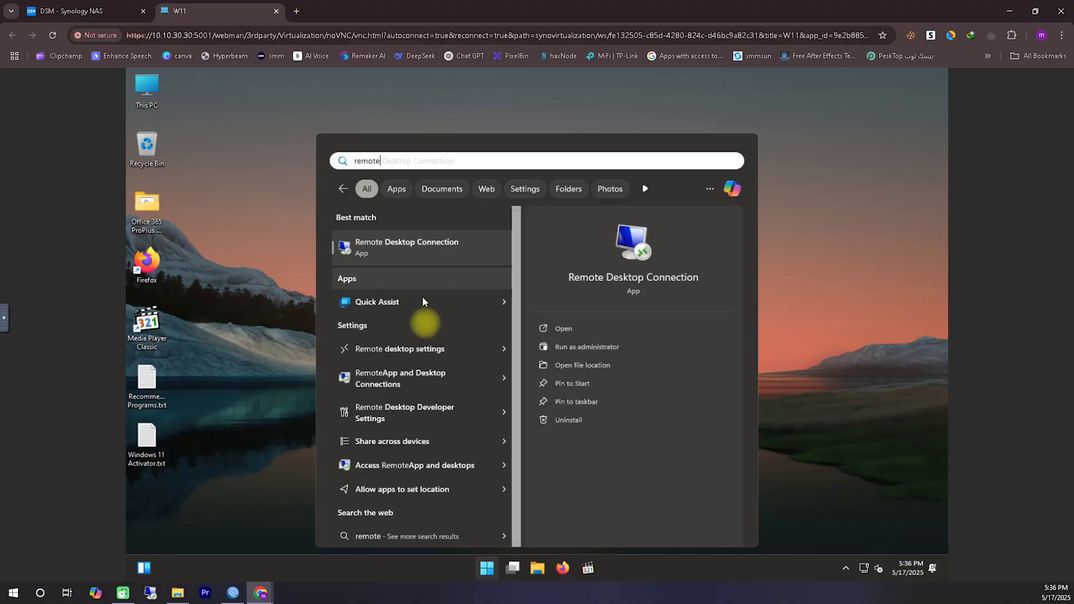
{"action": "left_click", "coordinate": [421, 358]}
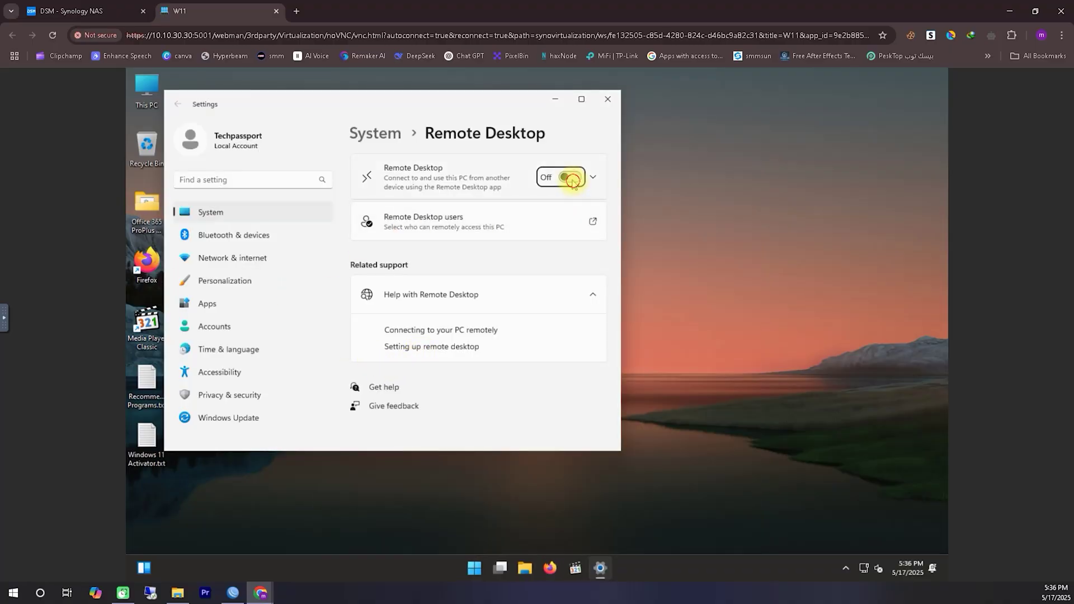
- Switch Remote Desktop on, confirm it, and close Settings
{"action": "left_click", "coordinate": [570, 177]}
{"action": "left_click", "coordinate": [490, 296]}
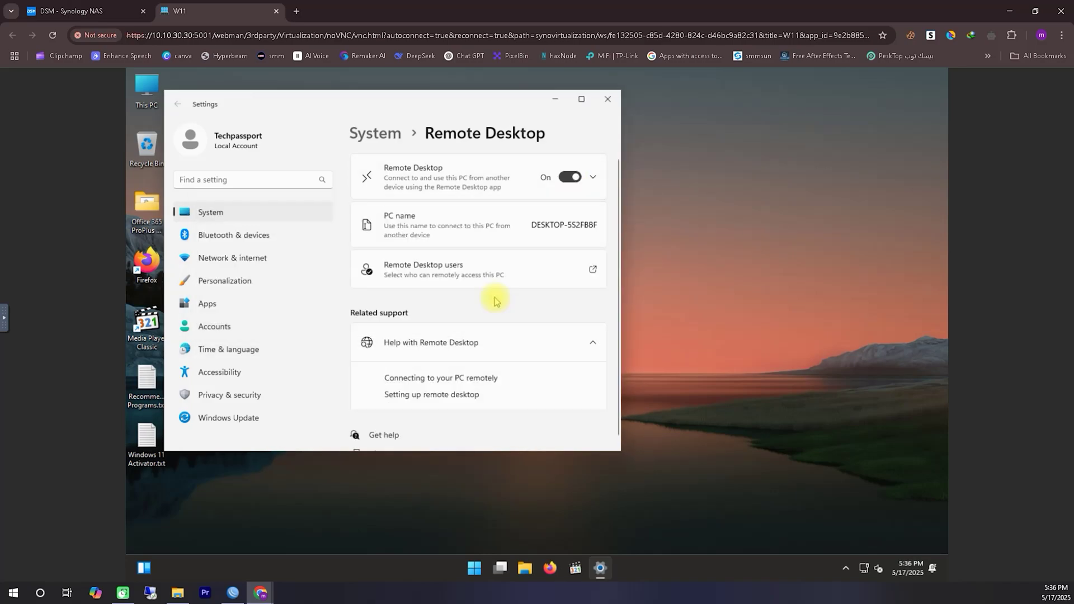
{"action": "left_click", "coordinate": [607, 99]}
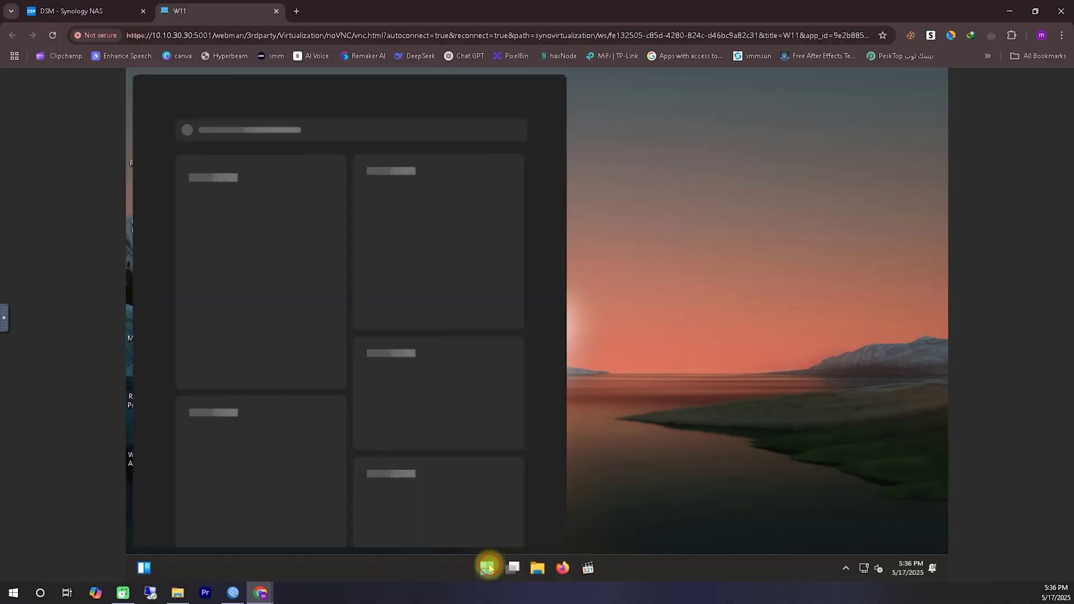
- Look up the Ethernet adapter's details in the VM to find its IPv4 address 10.10.30.7
{"action": "left_click", "coordinate": [488, 568]}
{"action": "type", "text": "network"}
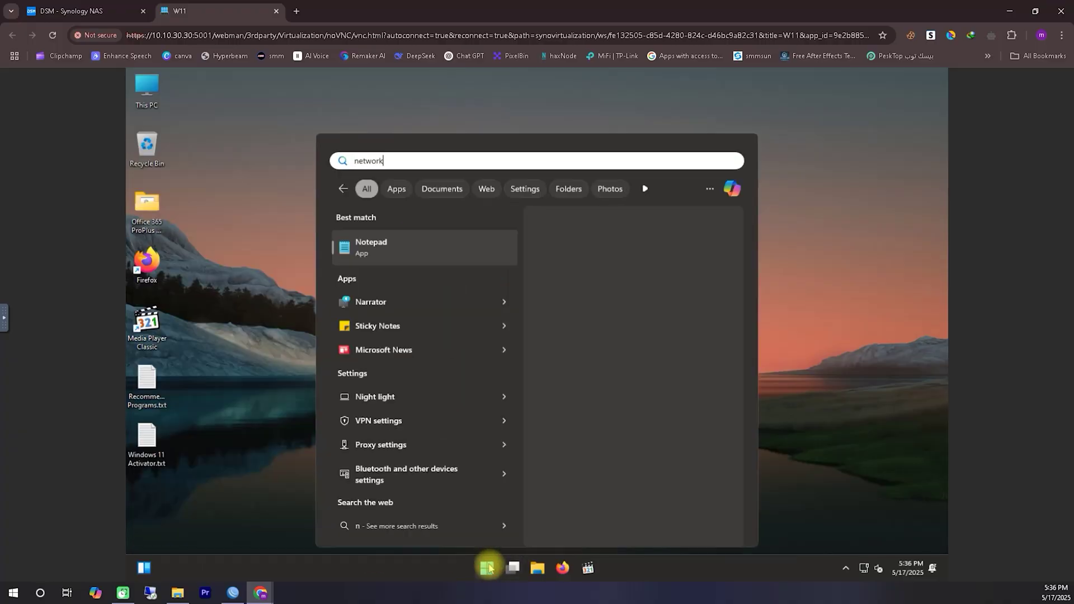
{"action": "left_click", "coordinate": [406, 247]}
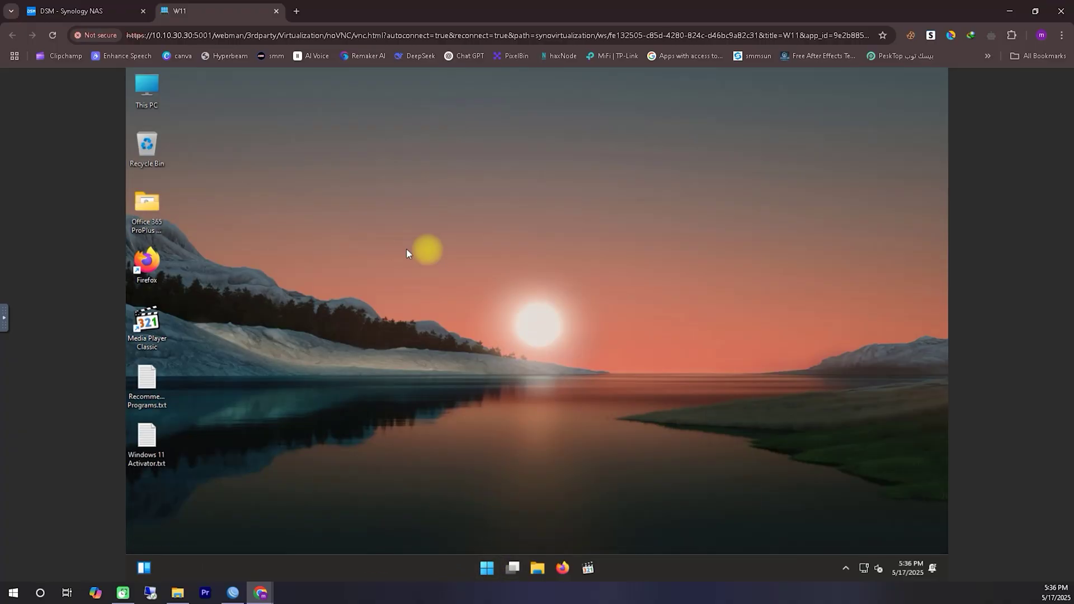
{"action": "double_click", "coordinate": [326, 250]}
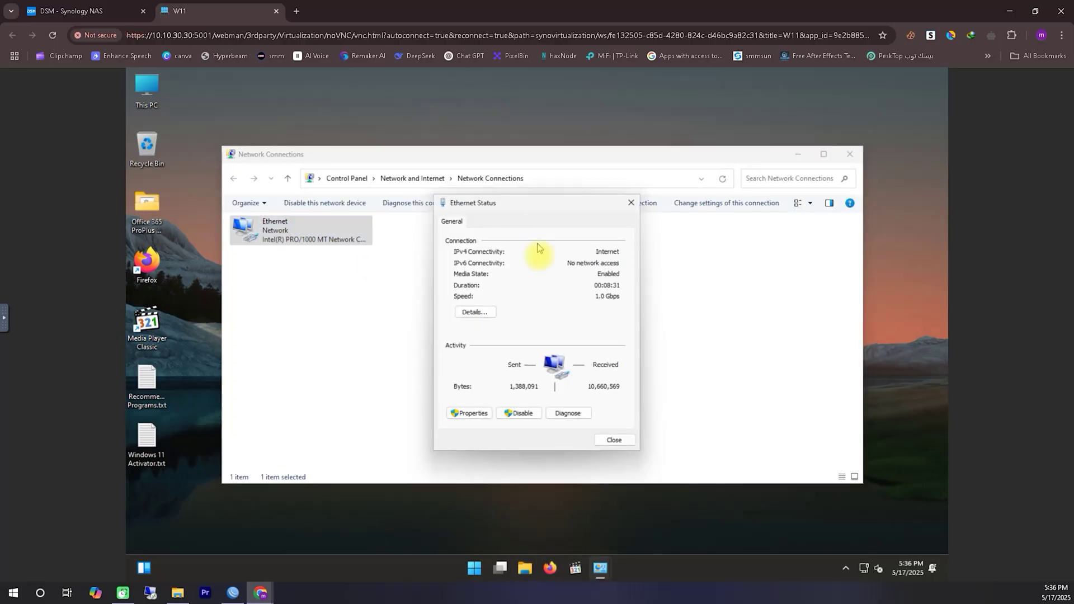
{"action": "left_click", "coordinate": [473, 312]}
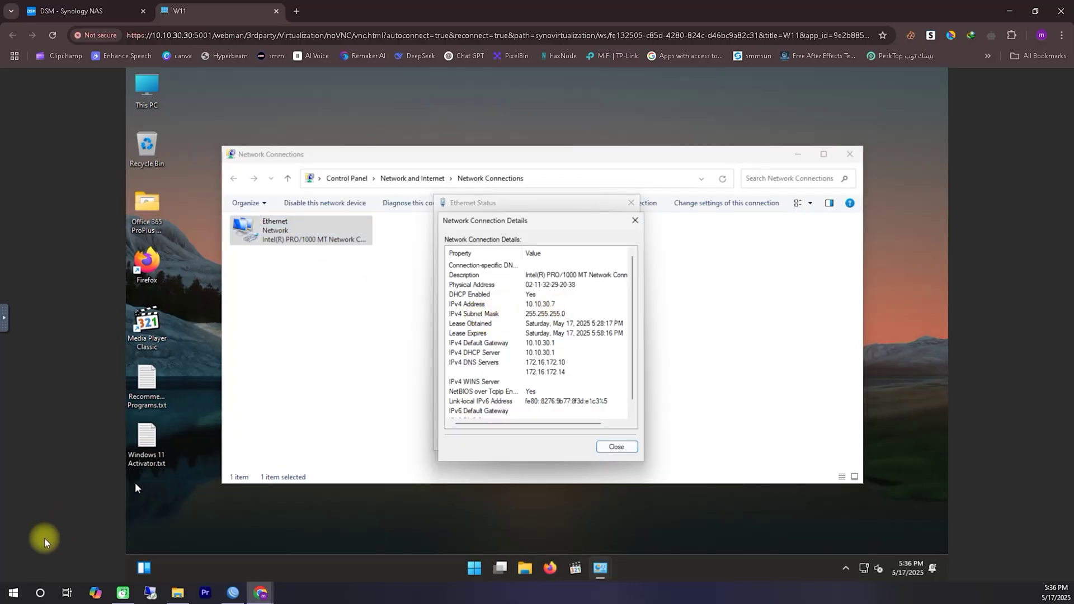
- Connect with Remote Desktop Connection to 10.10.30.7 using the account credentials, accepting the certificate
{"action": "left_click", "coordinate": [12, 593]}
{"action": "key", "text": "Escape"}
{"action": "left_click", "coordinate": [150, 593]}
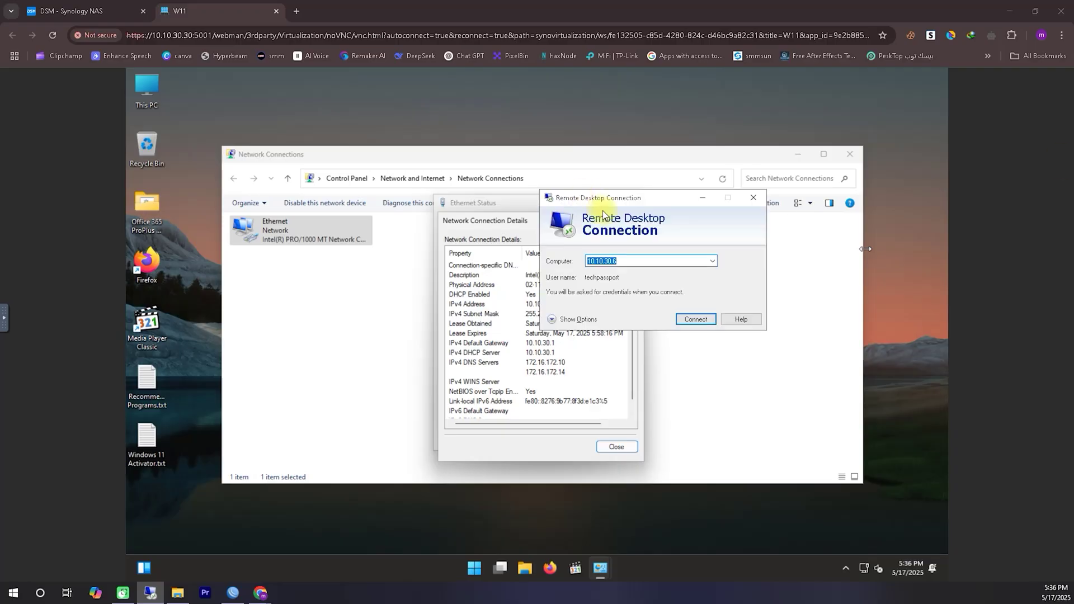
{"action": "key", "text": "BackSpace"}
{"action": "type", "text": "7"}
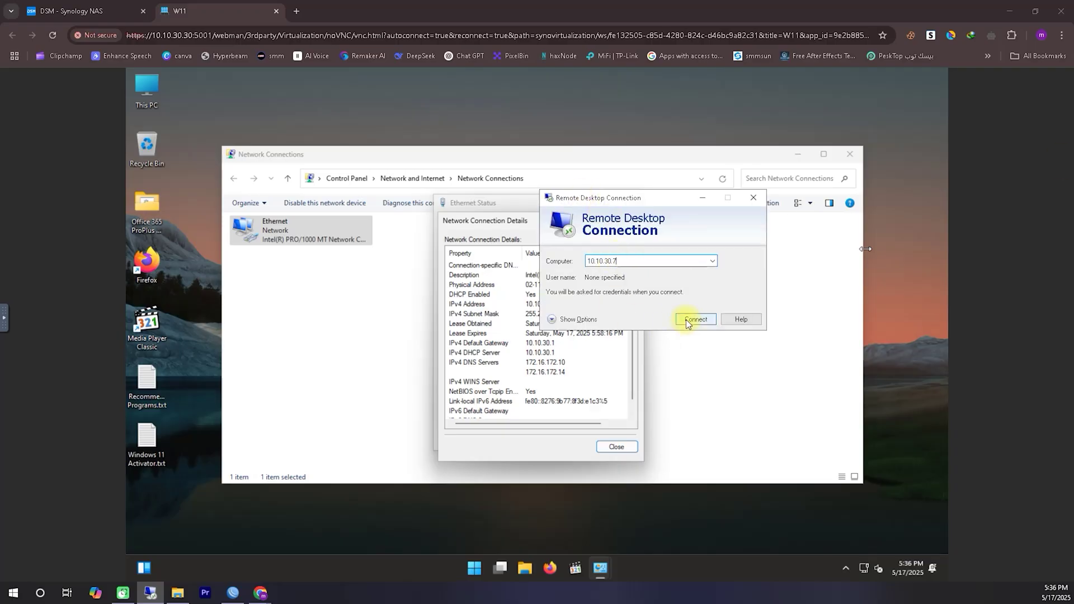
{"action": "left_click", "coordinate": [685, 320]}
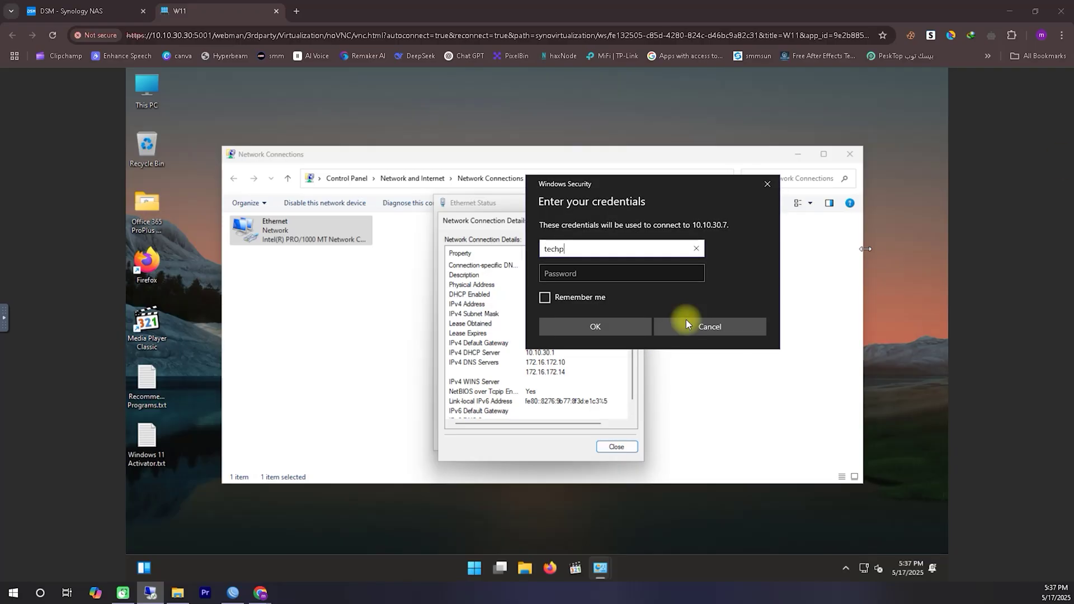
{"action": "left_click", "coordinate": [607, 280]}
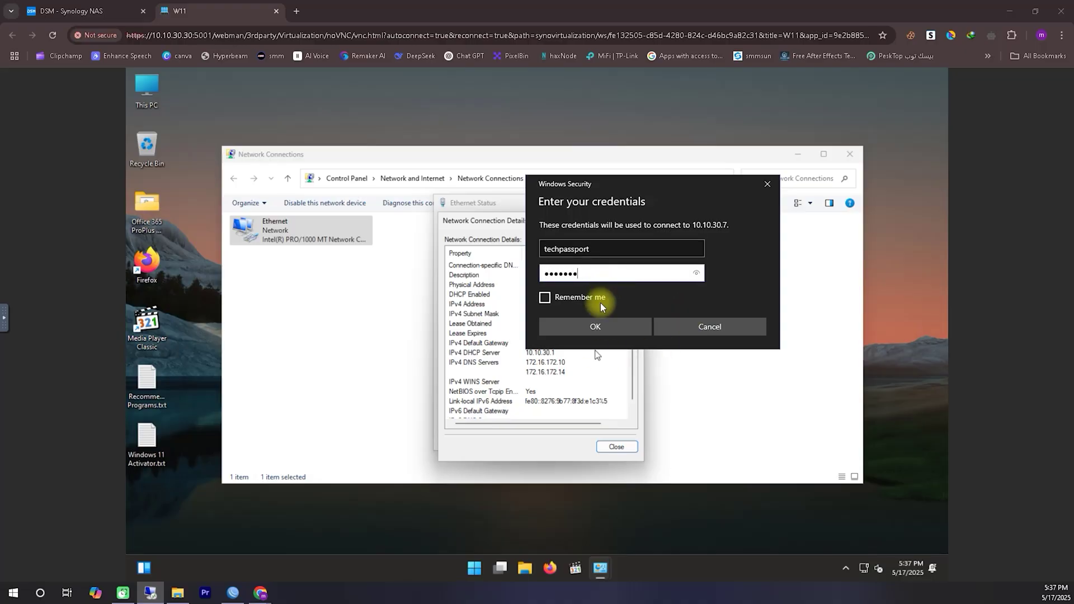
{"action": "left_click", "coordinate": [600, 323]}
{"action": "left_click", "coordinate": [683, 356]}
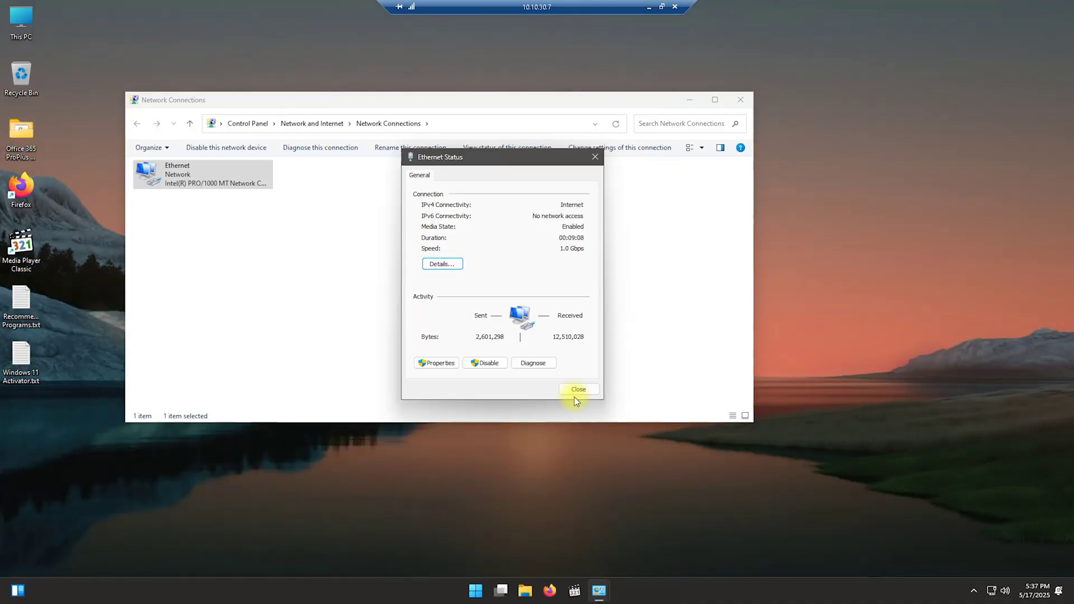
- Close the Ethernet Status and Network Connections windows on the remote desktop
{"action": "left_click", "coordinate": [576, 391]}
{"action": "left_click", "coordinate": [738, 100]}
{"action": "right_click", "coordinate": [307, 156]}
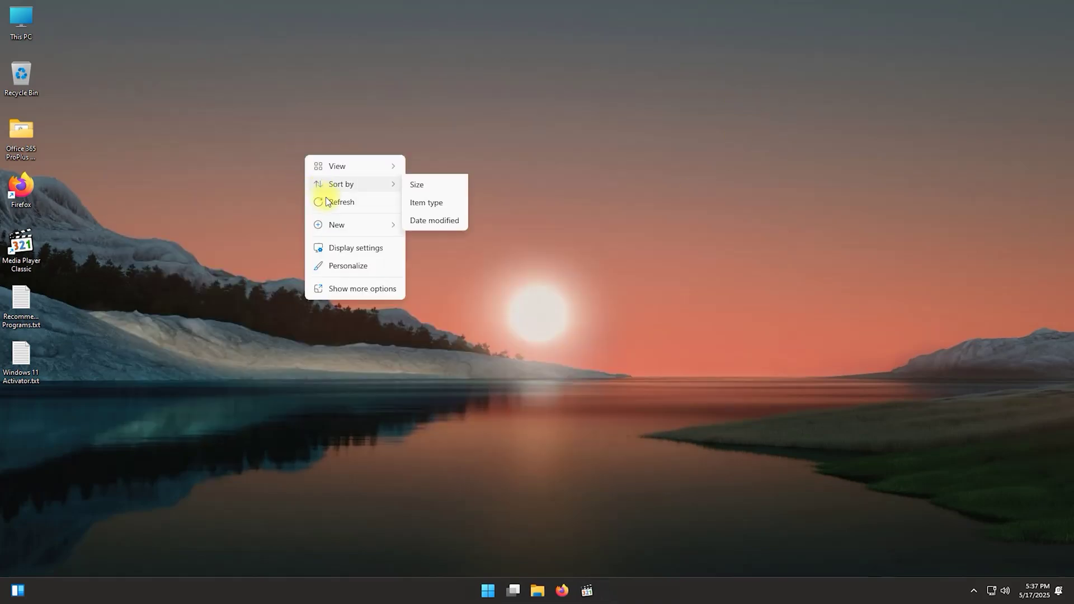
{"action": "left_click", "coordinate": [328, 202]}
- Open This PC's properties, go to Personalization, and apply the Glow theme
{"action": "right_click", "coordinate": [20, 24]}
{"action": "left_click", "coordinate": [87, 150]}
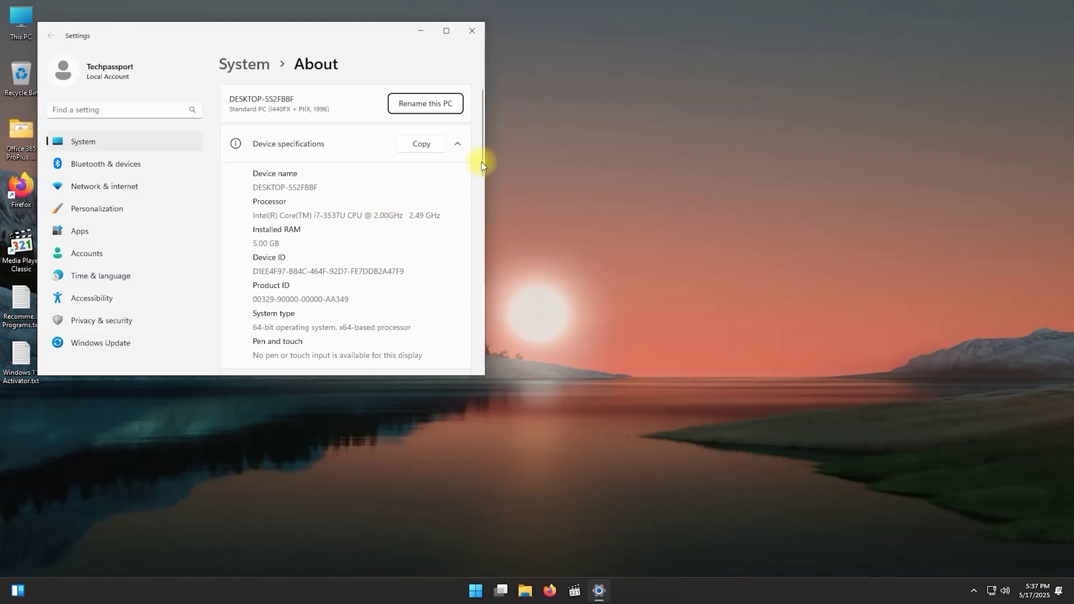
{"action": "left_click_drag", "start_coordinate": [481, 162], "coordinate": [478, 344]}
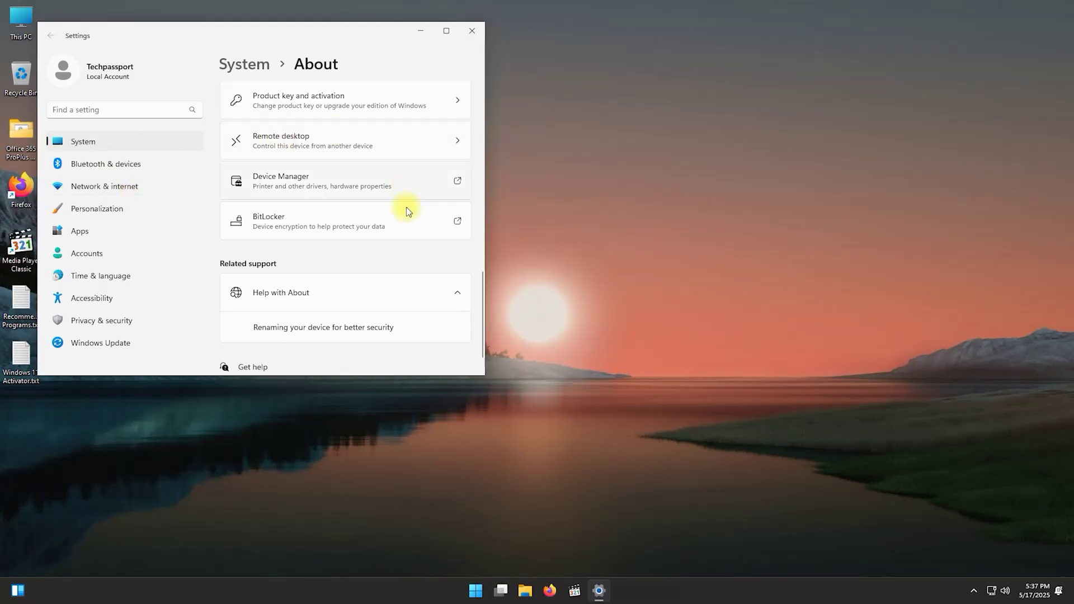
{"action": "scroll", "coordinate": [406, 211], "scroll_direction": "up", "scroll_amount": 10}
{"action": "left_click_drag", "start_coordinate": [316, 28], "coordinate": [388, 33]}
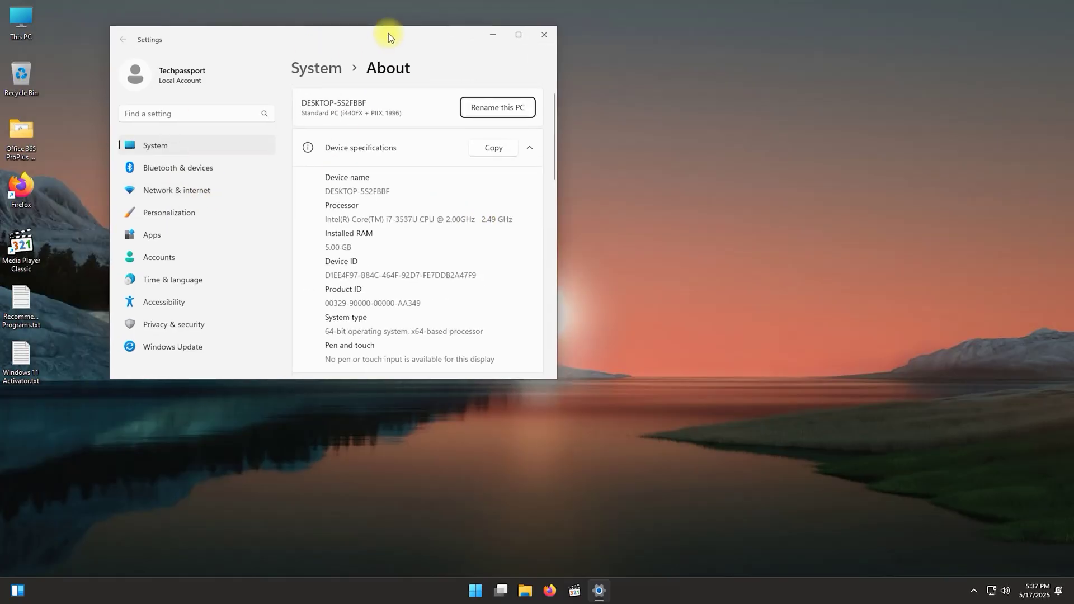
{"action": "left_click", "coordinate": [172, 216]}
{"action": "left_click", "coordinate": [464, 256]}
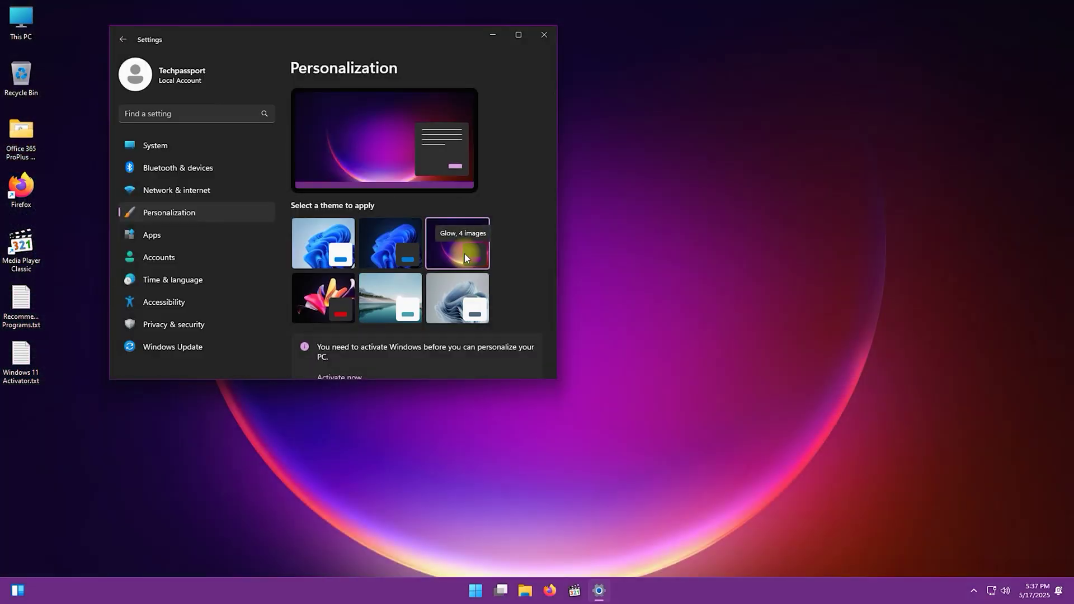
- Launch Firefox from the desktop, close Settings, and move the Firefox window toward the lower right
{"action": "double_click", "coordinate": [22, 190]}
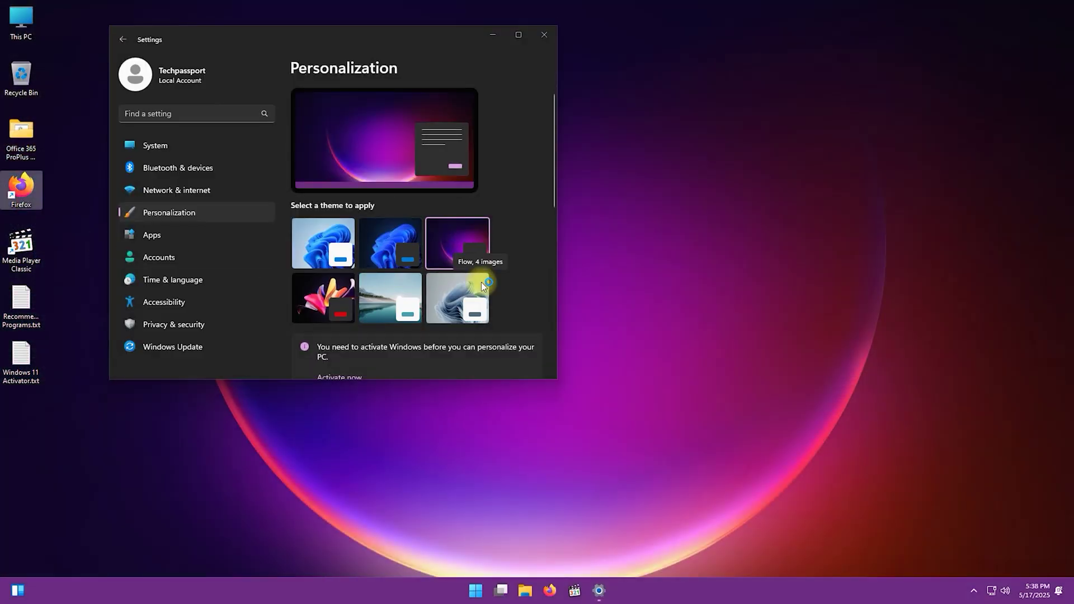
{"action": "left_click", "coordinate": [544, 35]}
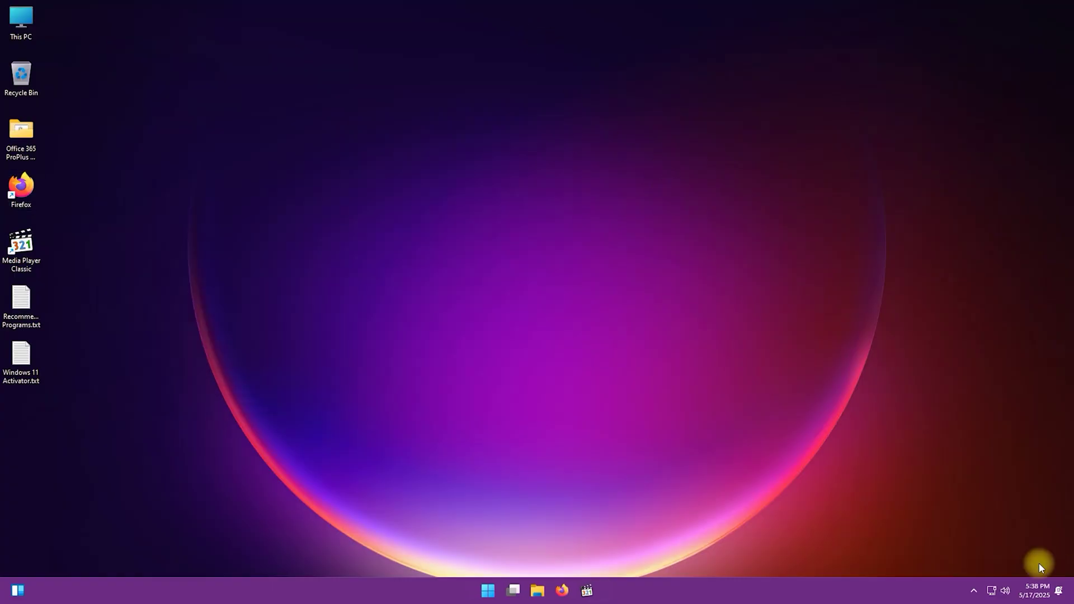
{"action": "right_click", "coordinate": [25, 32]}
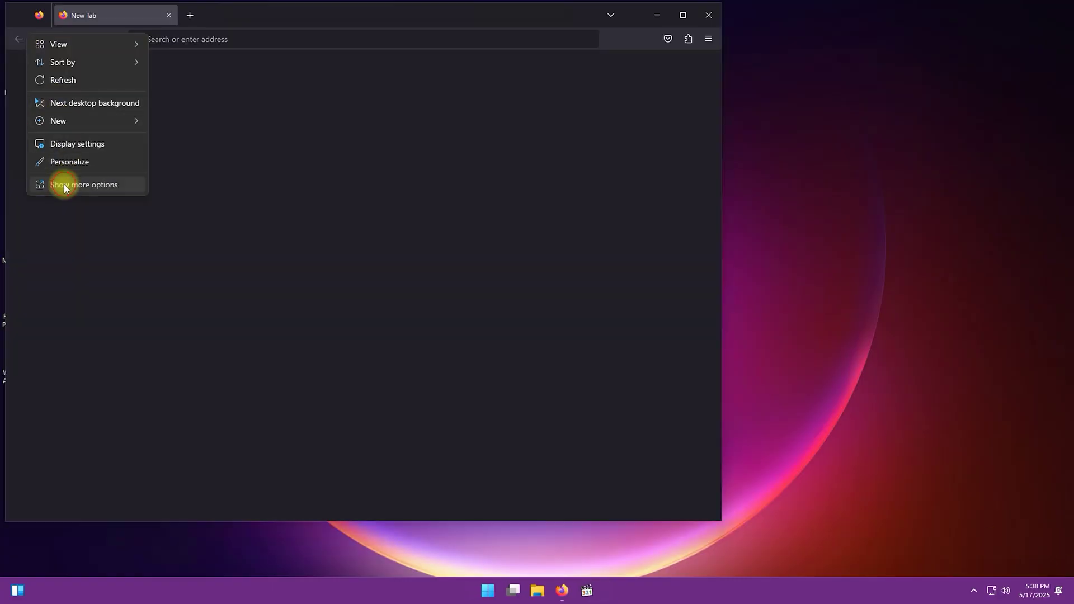
{"action": "left_click", "coordinate": [56, 184]}
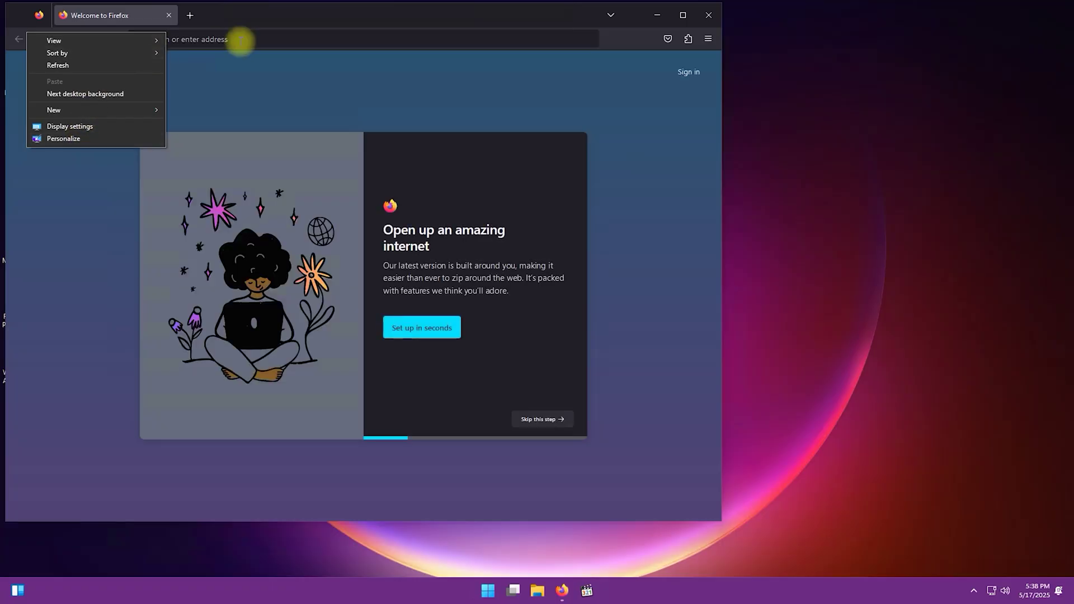
{"action": "left_click", "coordinate": [587, 19]}
{"action": "left_click_drag", "start_coordinate": [588, 19], "coordinate": [839, 39]}
{"action": "right_click", "coordinate": [24, 32]}
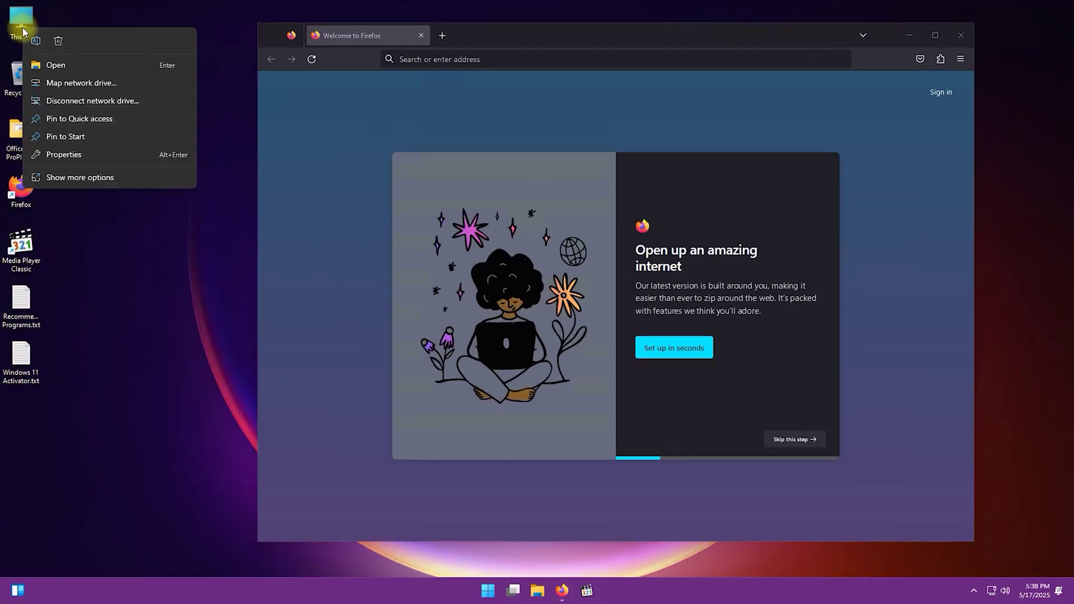